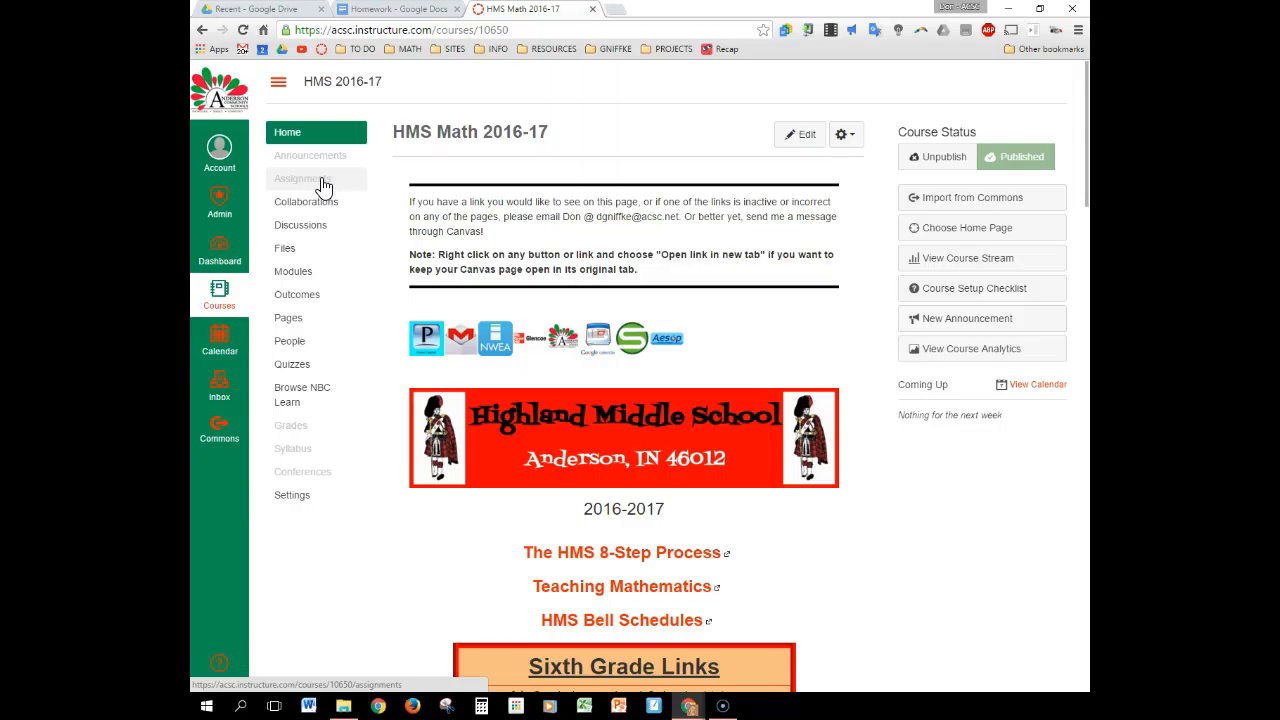
Create a new assignment in the HMS 2016-17 course and name it "Homework".
click(323, 187)
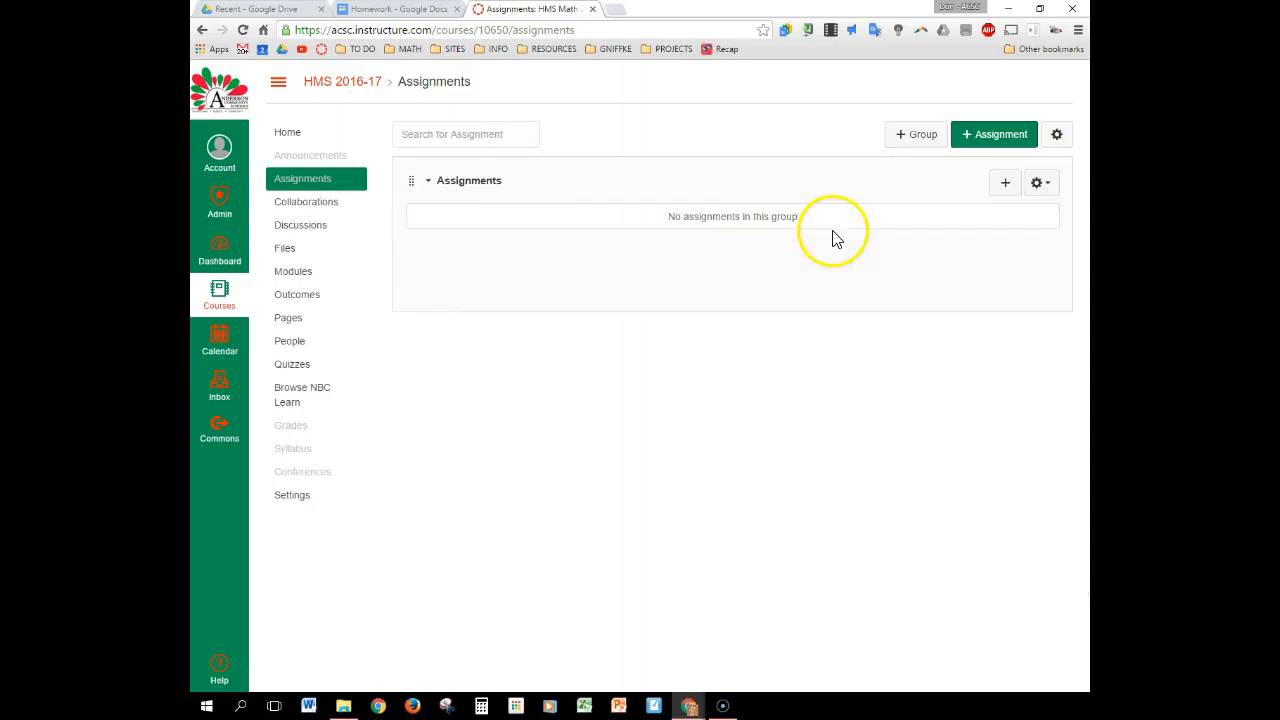
click(970, 138)
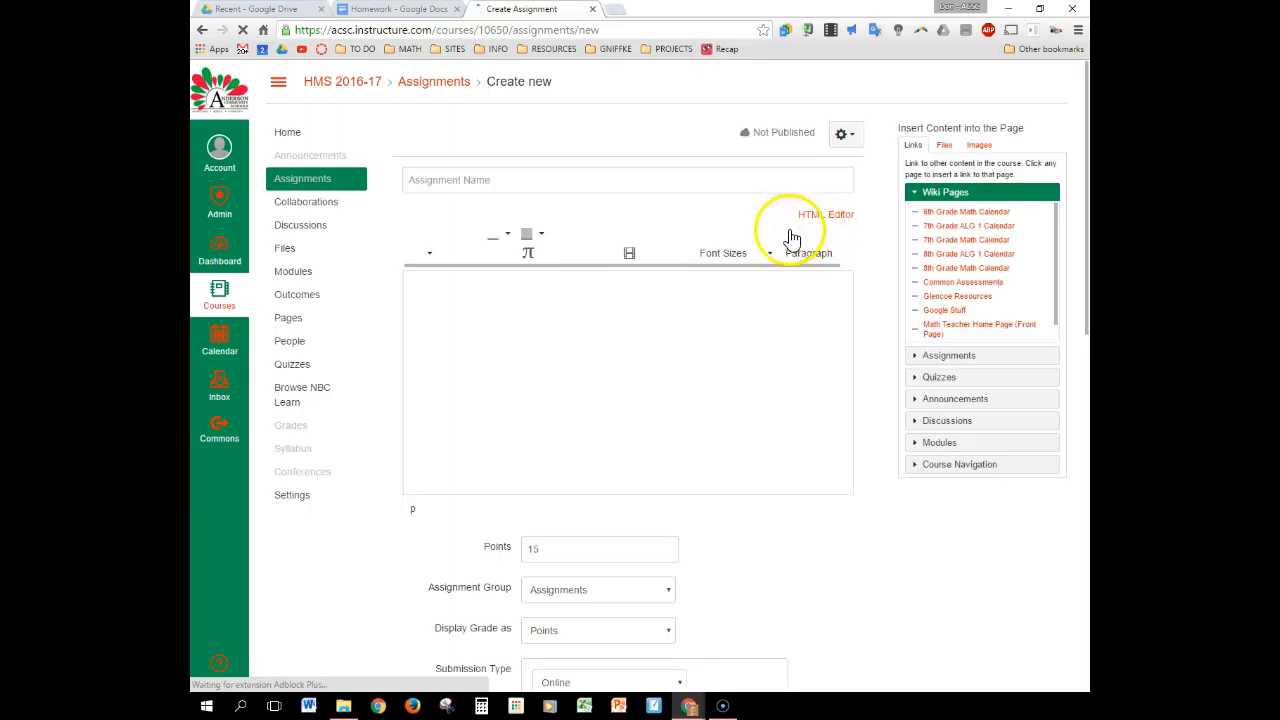
click(494, 179)
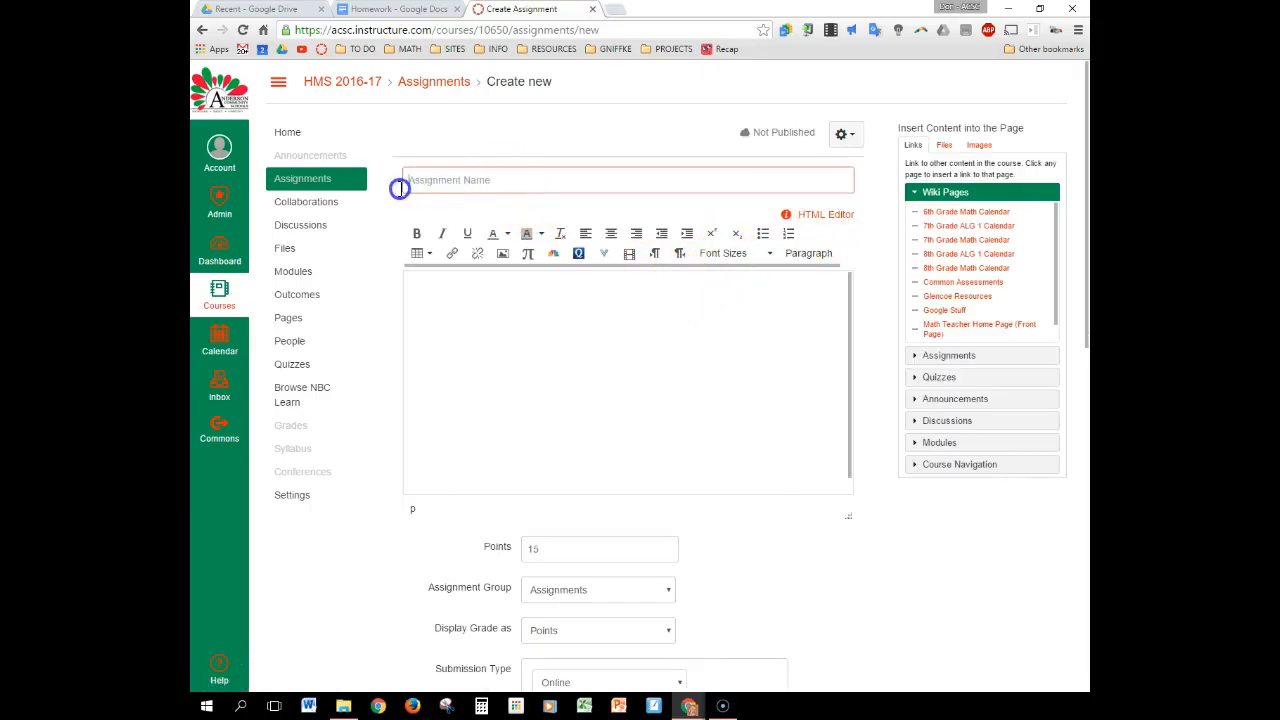
text(Homework)
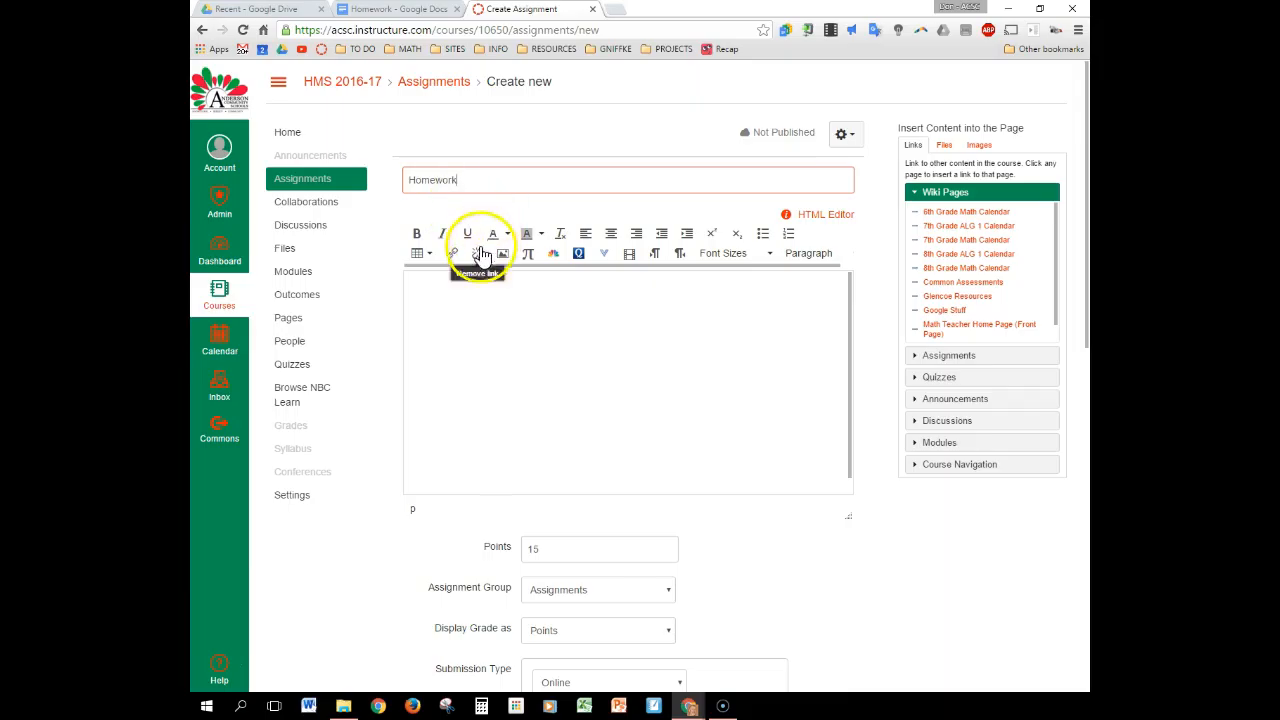
Write "Click here to force a copy of the assignment" in the description and start a website link on that text.
click(459, 300)
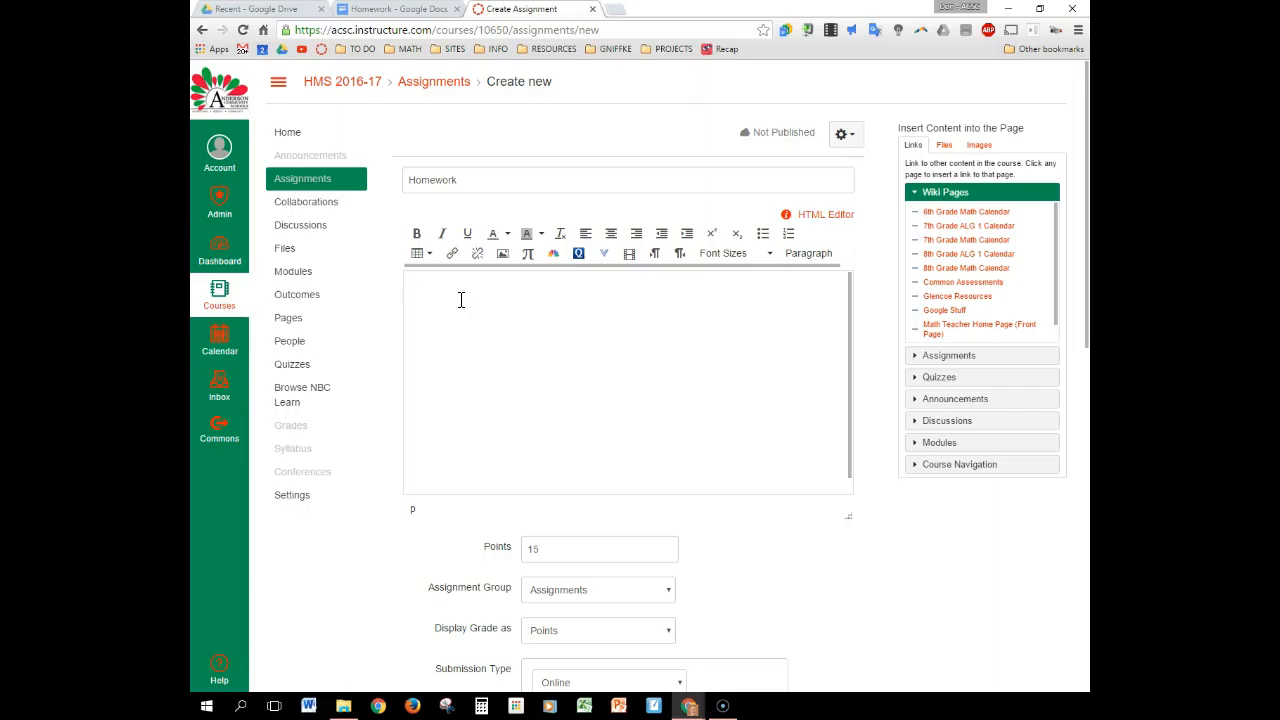
text(Click here to force a copy of the assignment)
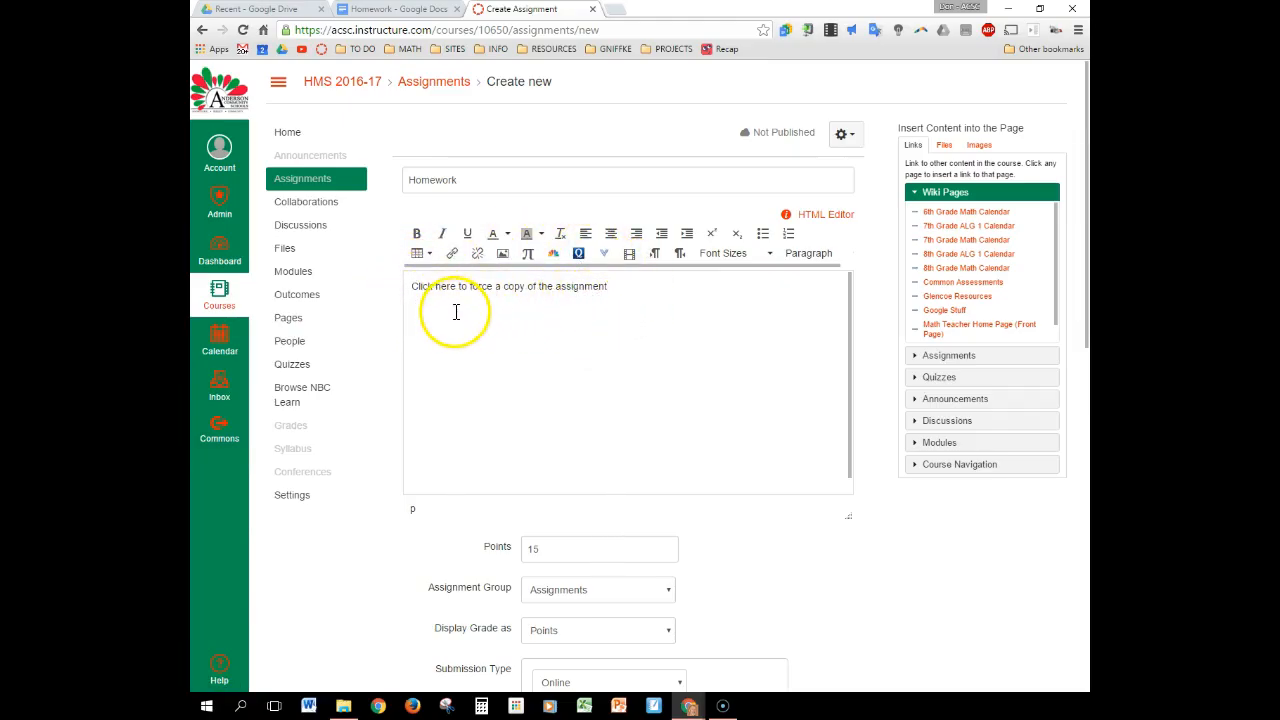
drag(608, 286, 403, 289)
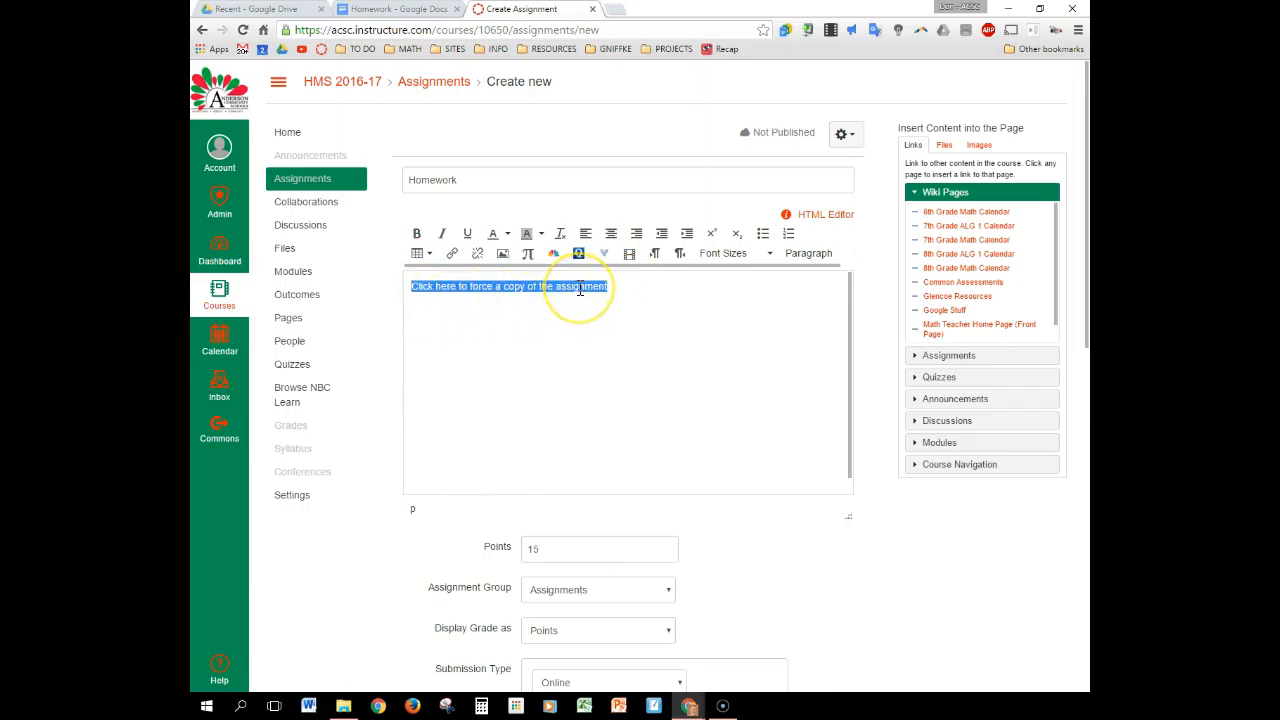
click(453, 256)
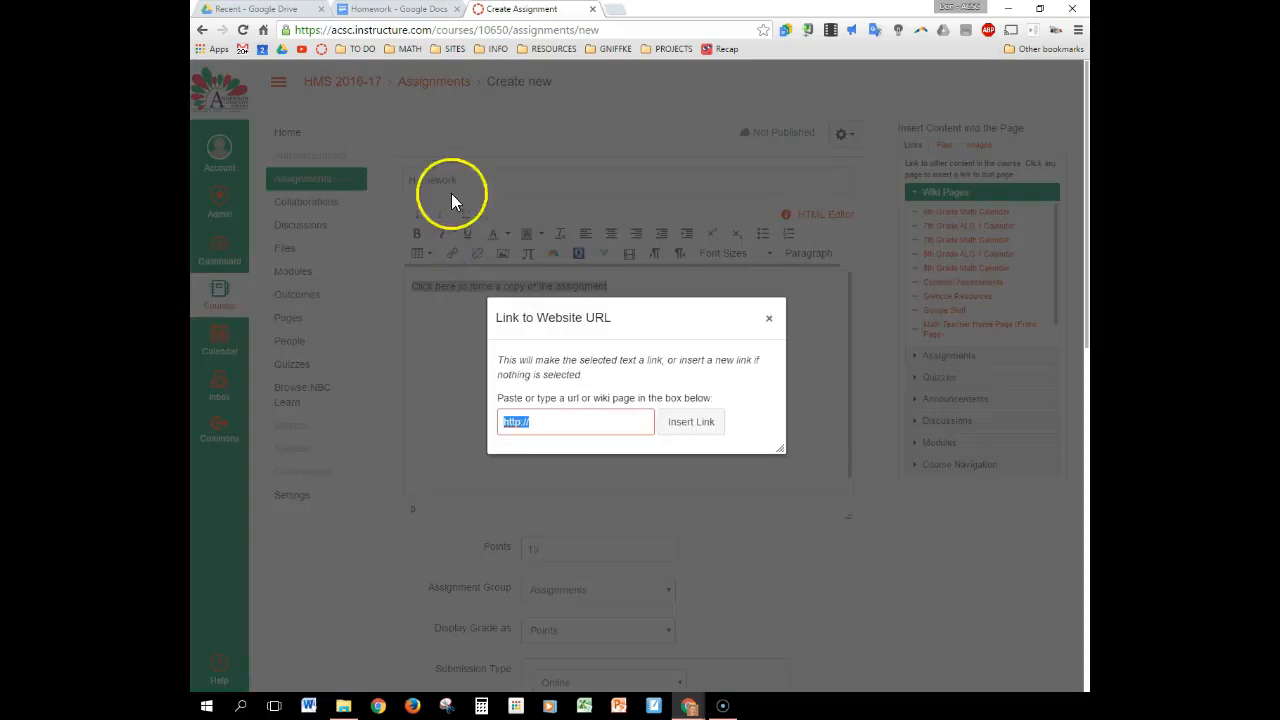
Copy the web address of the Homework document in Google Docs and paste it as the link's URL in the Canvas assignment.
click(403, 12)
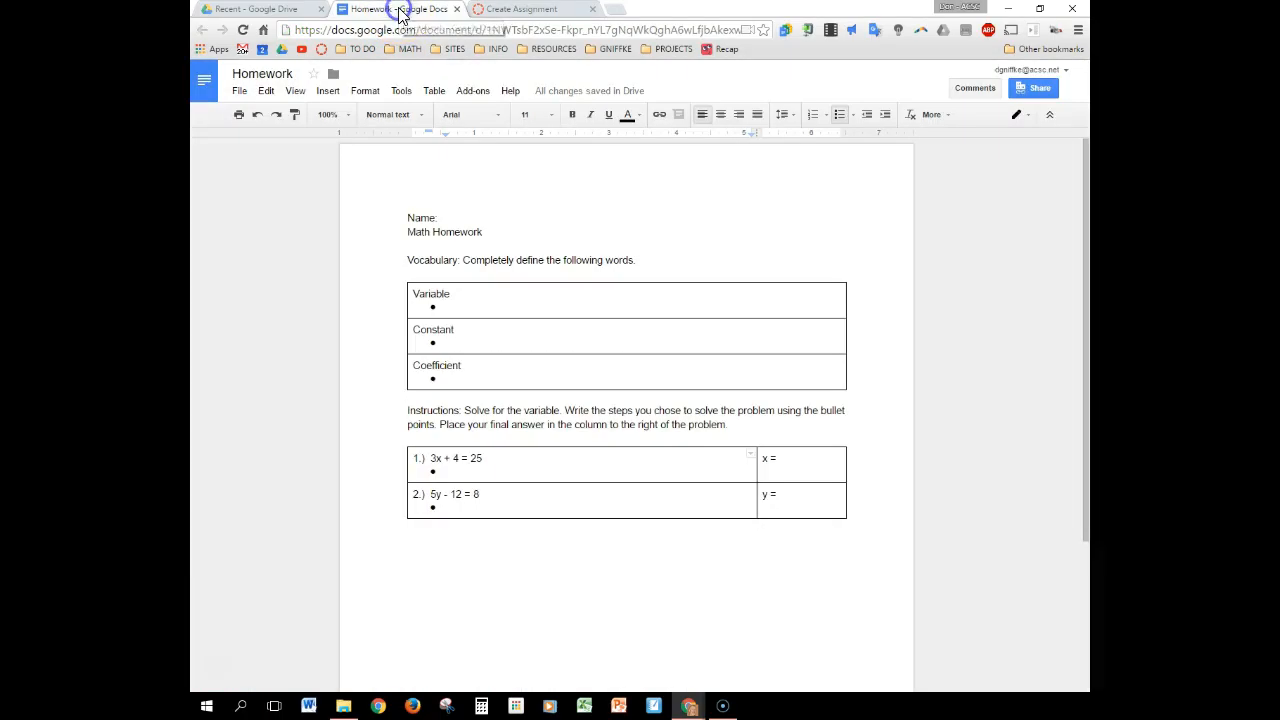
click(464, 32)
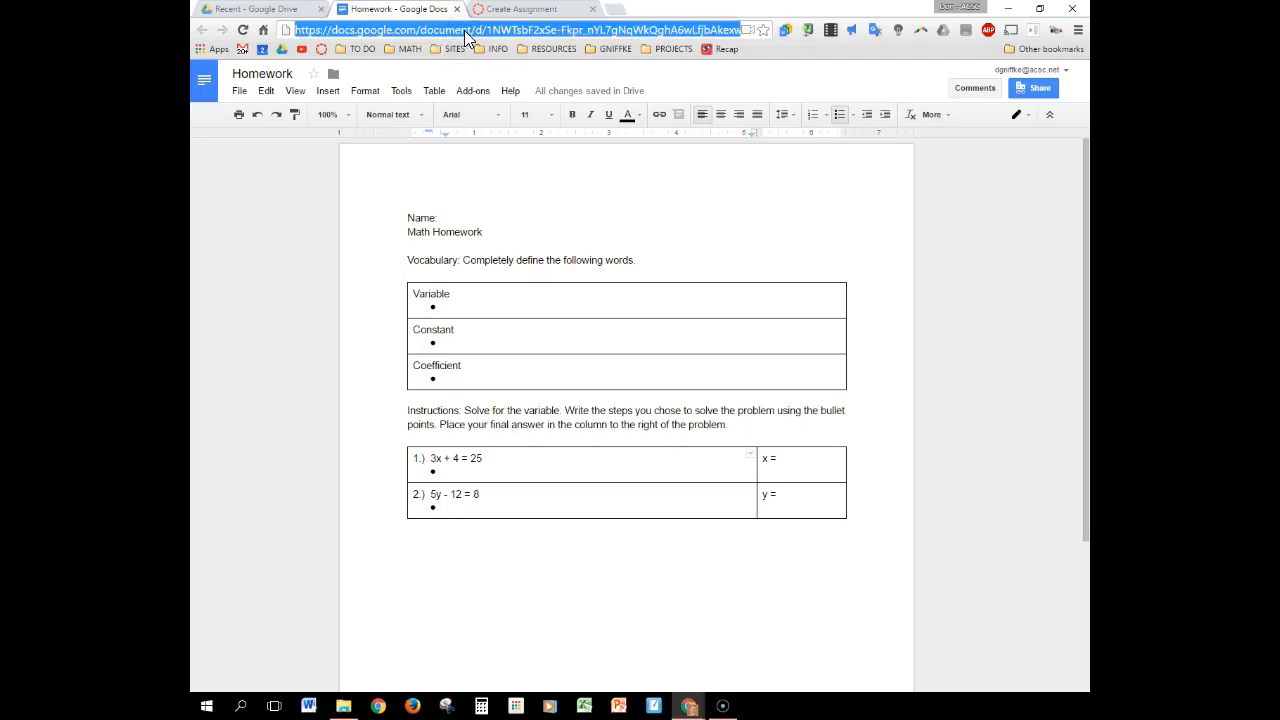
right_click(466, 38)
click(493, 82)
click(519, 10)
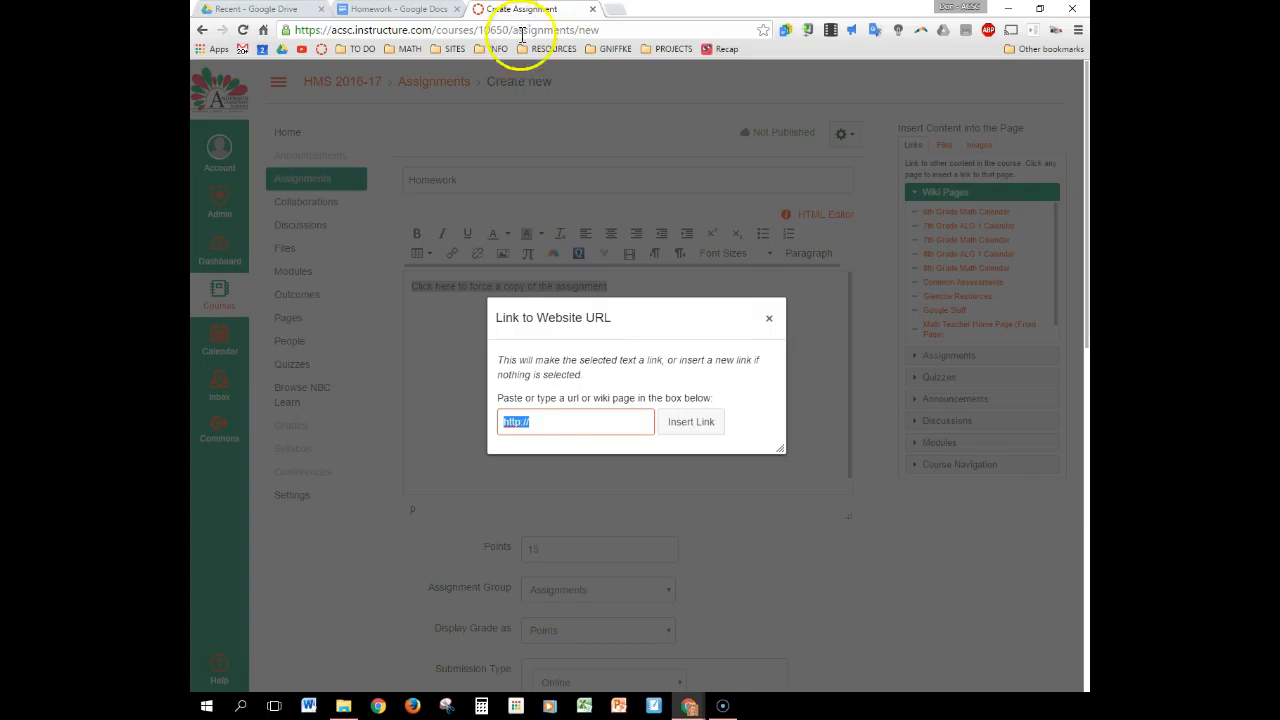
right_click(552, 422)
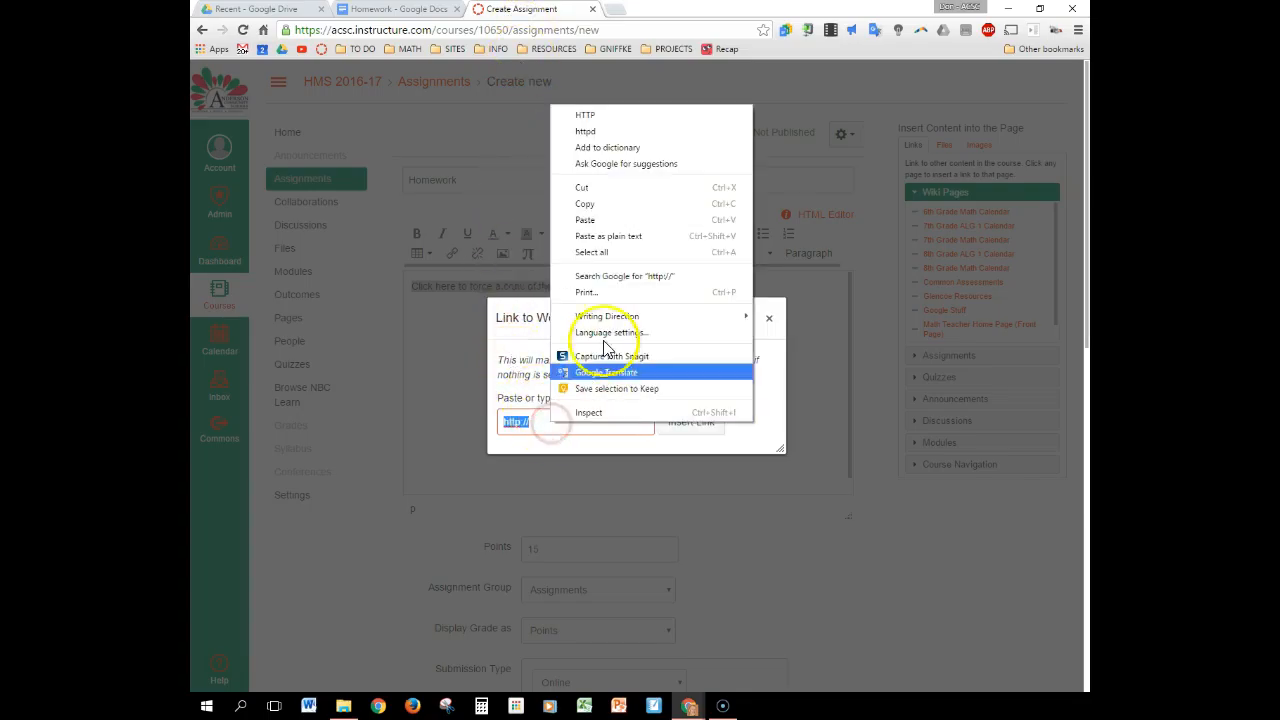
click(585, 219)
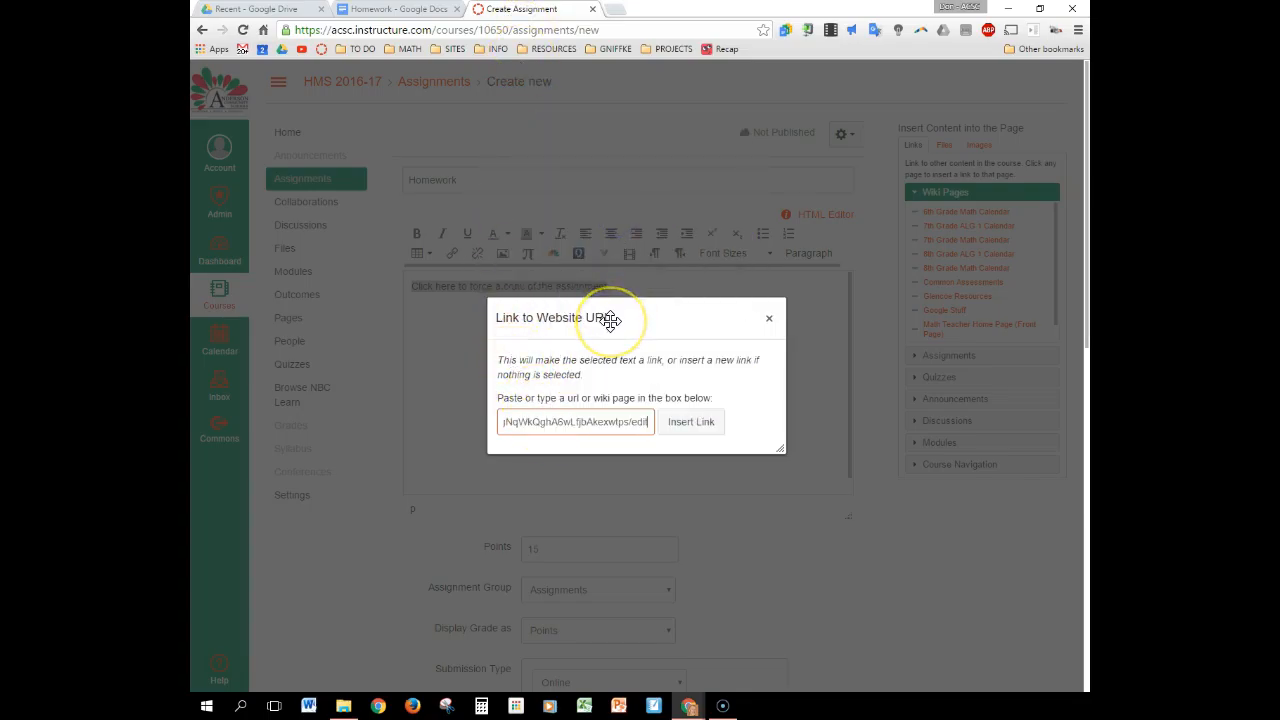
Replace the "edit" ending of the pasted URL with "copy" and insert the link.
key(BackSpace)
key(BackSpace)
key(BackSpace)
key(BackSpace)
key(BackSpace)
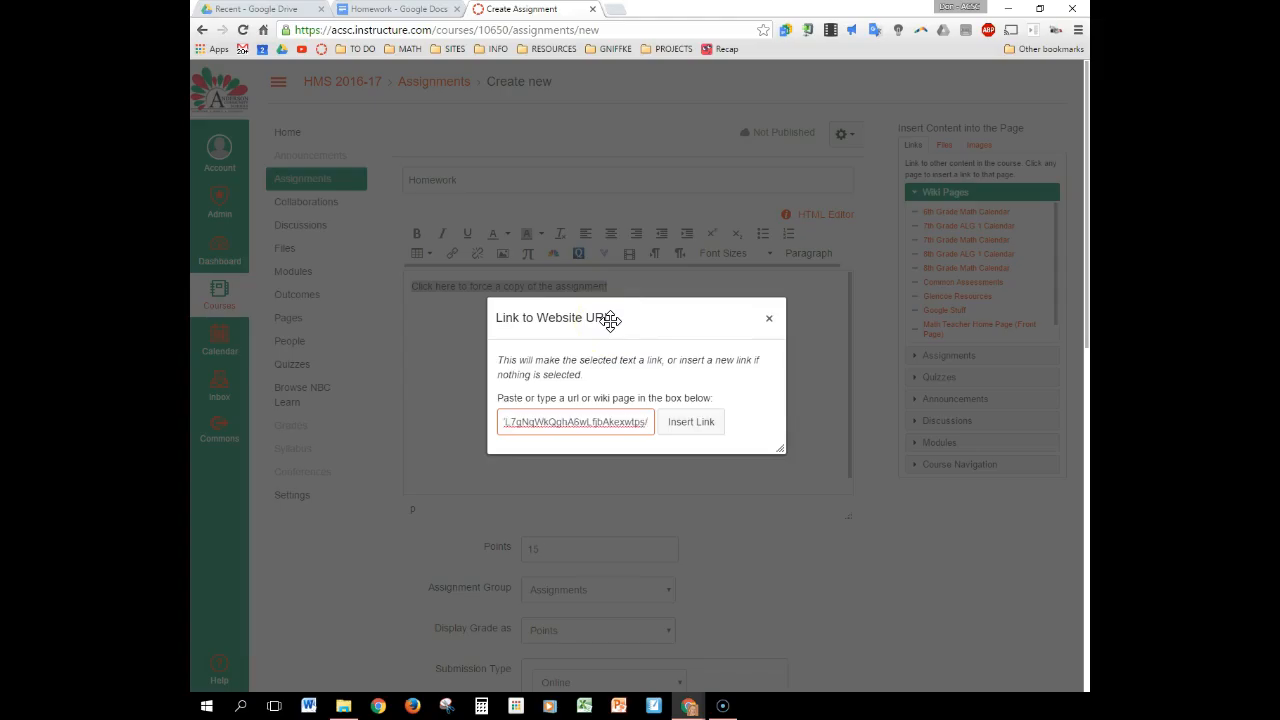
text(/copy)
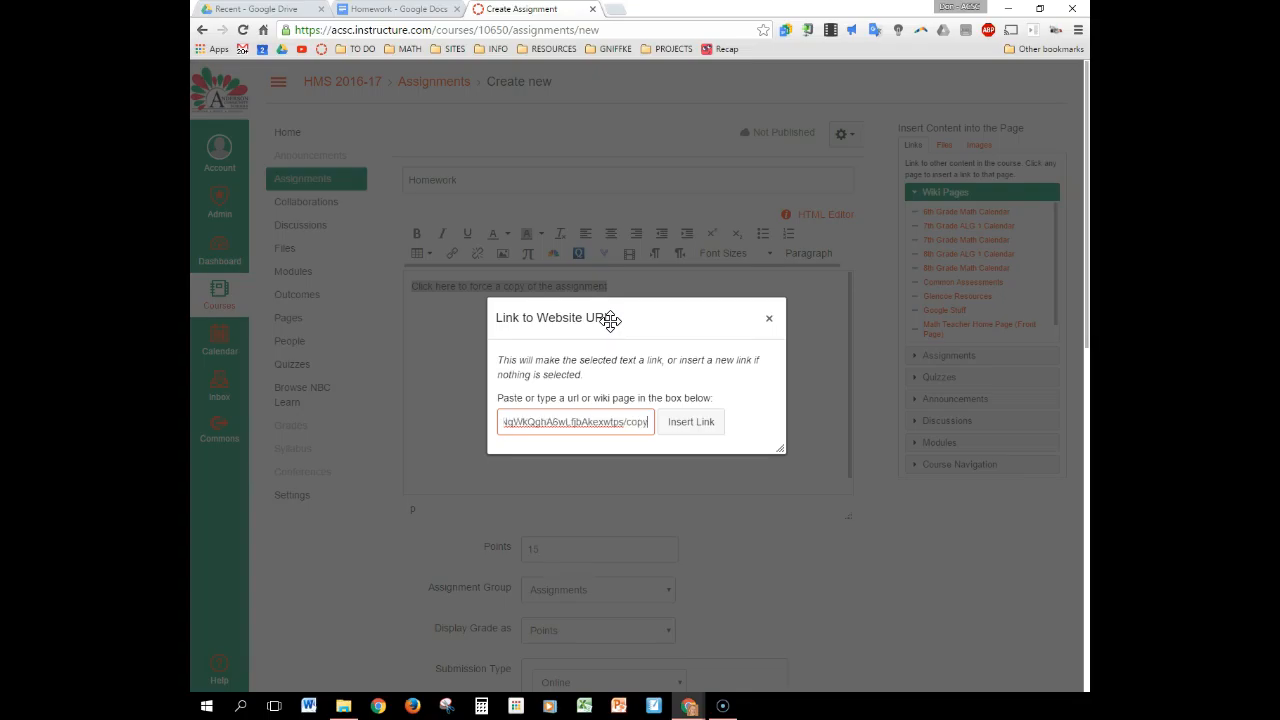
click(682, 430)
click(685, 426)
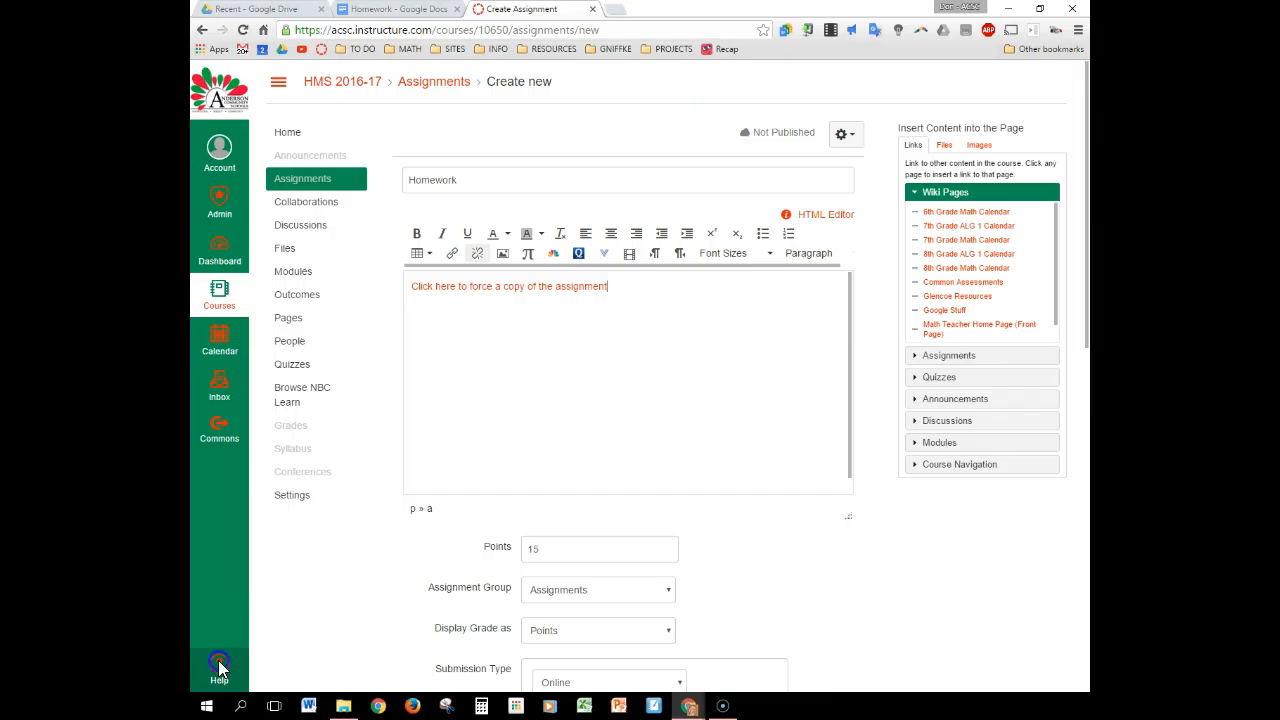
Paste the two instruction paragraphs about vocabulary definitions and showing solution steps below the link, ending with a period.
key(ctrl+v)
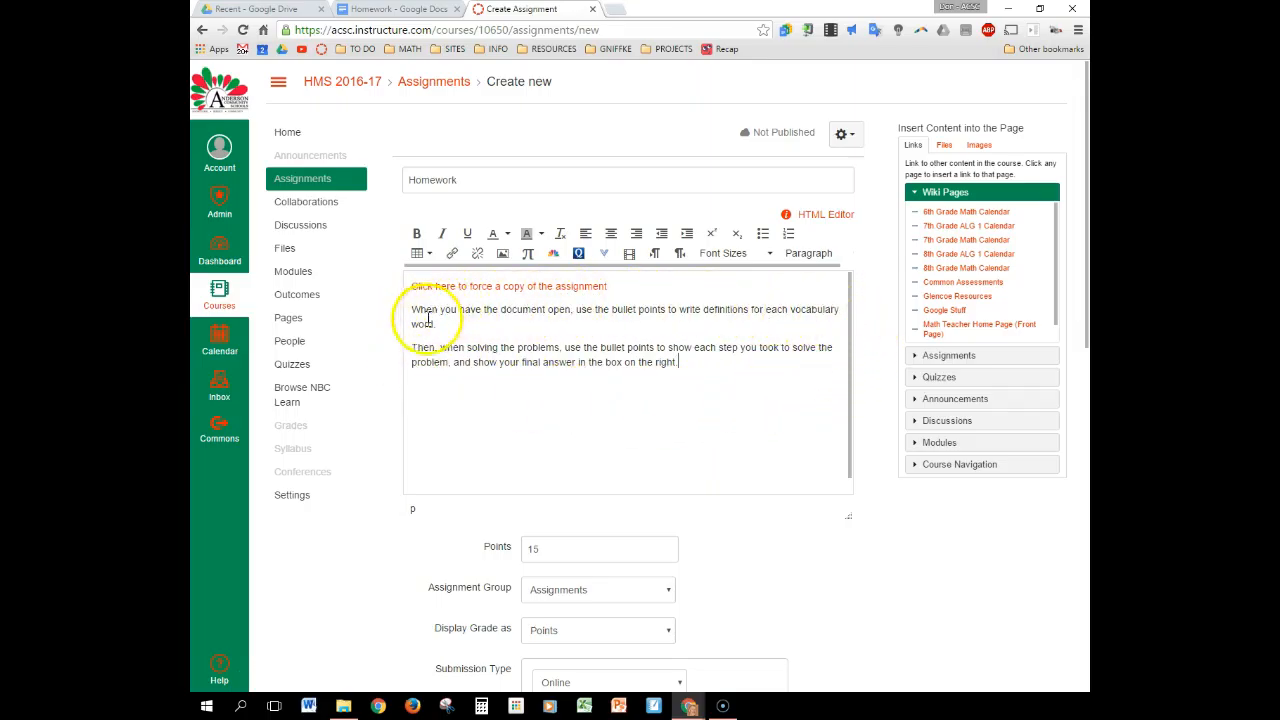
text(.)
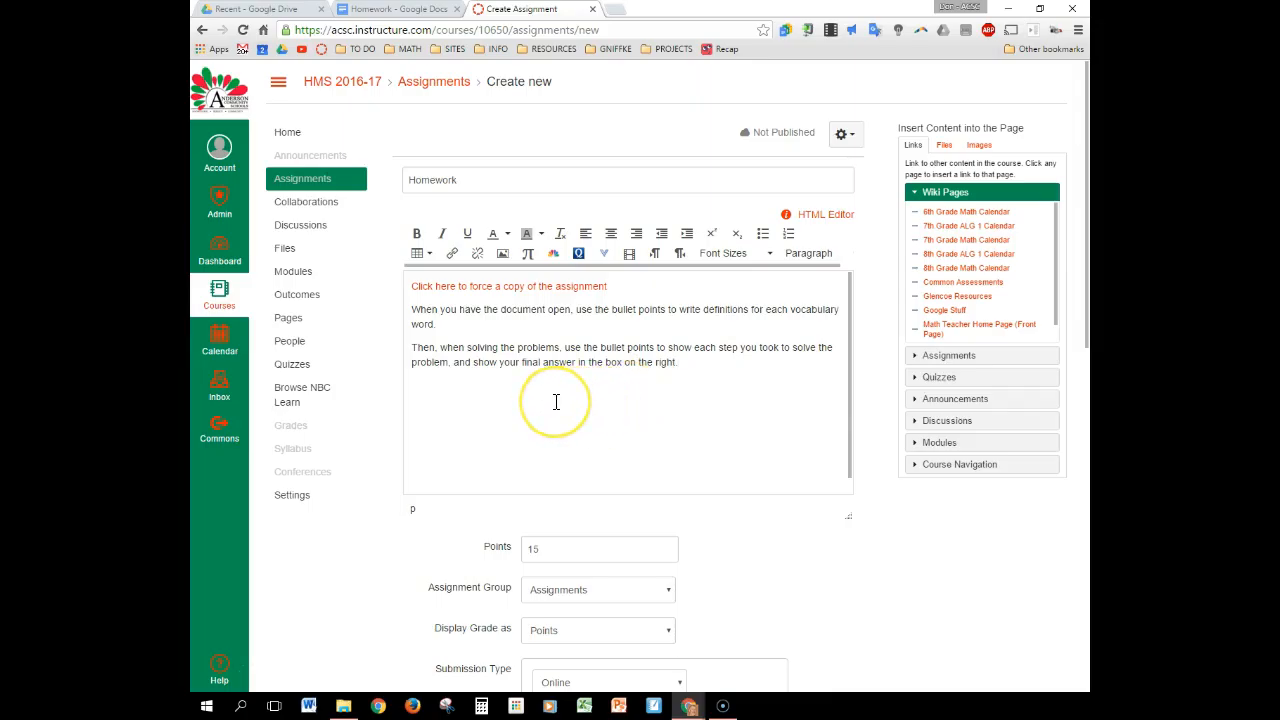
Review the assignment's points, assignment group, grade display, submission type, group and peer review options.
scroll(556, 402, down, 2)
scroll(556, 402, down, 3)
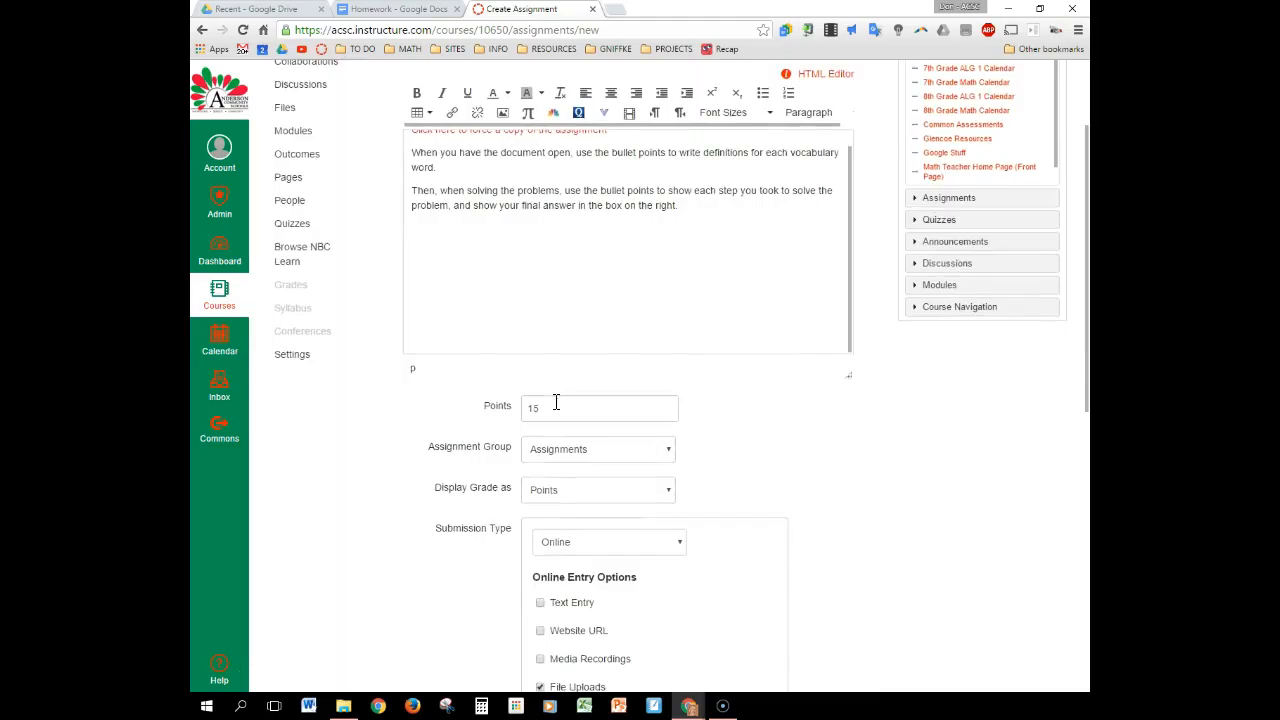
scroll(556, 410, down, 1)
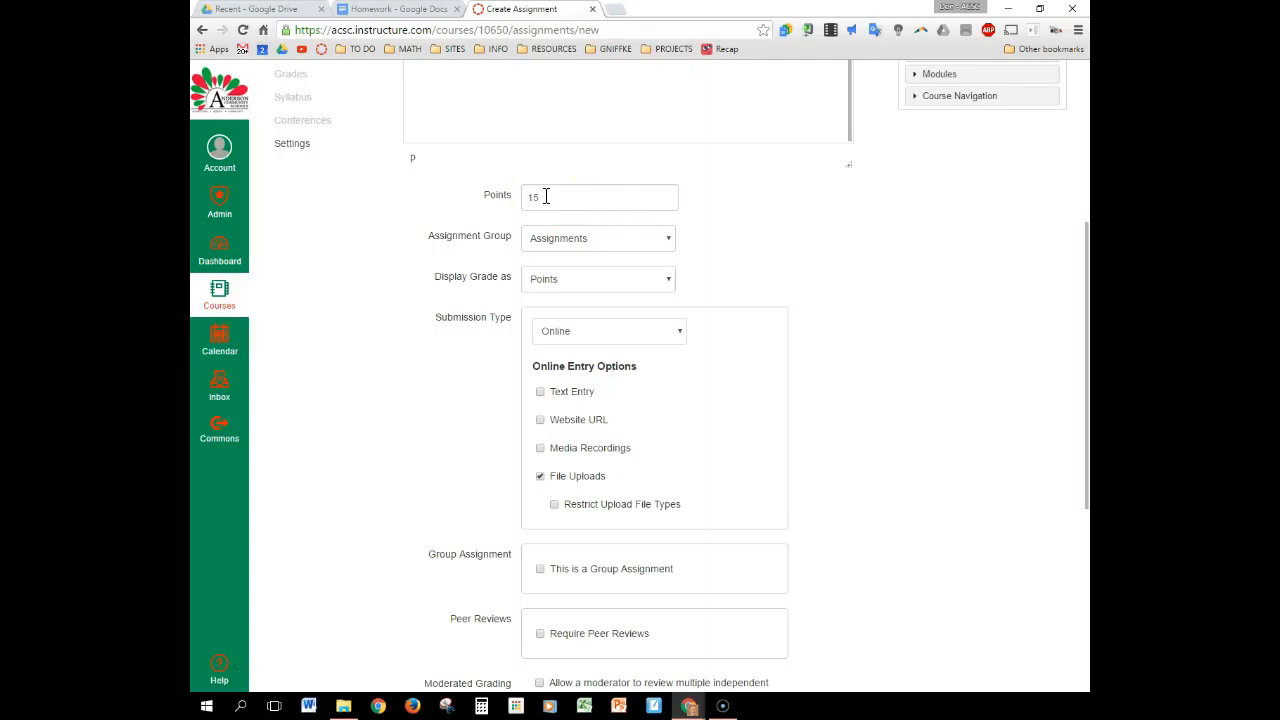
click(672, 241)
click(672, 243)
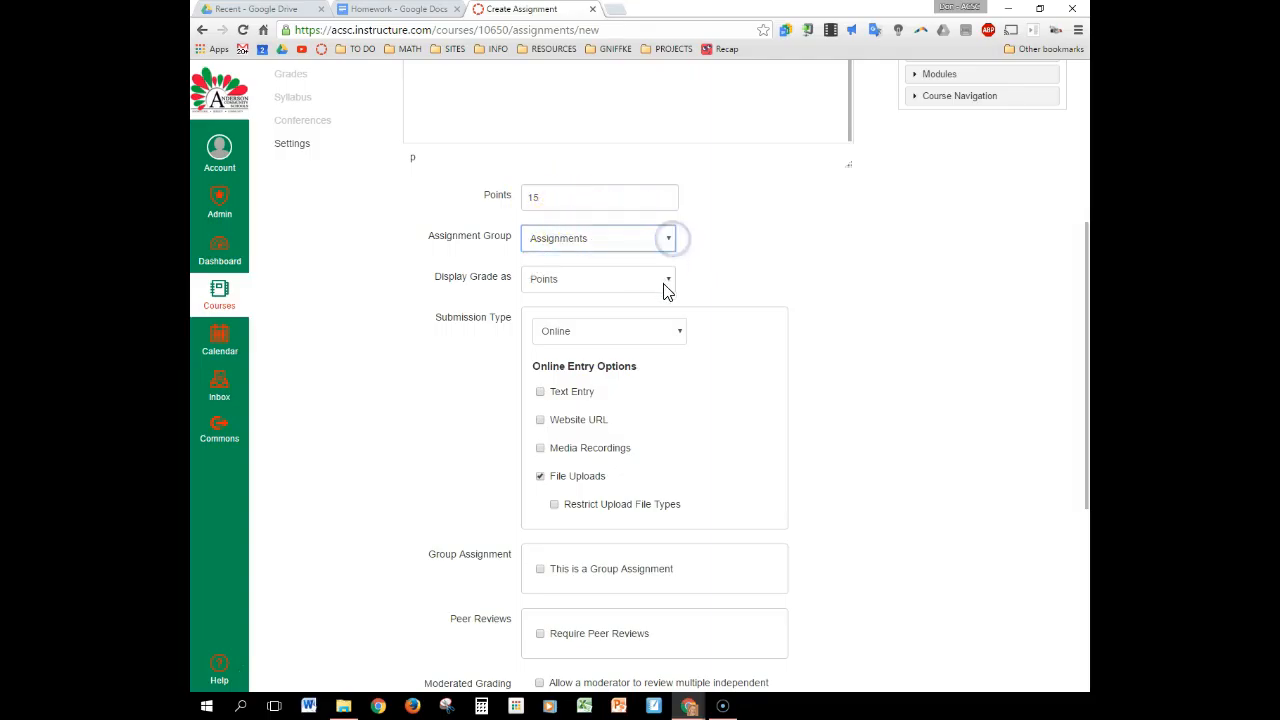
click(669, 285)
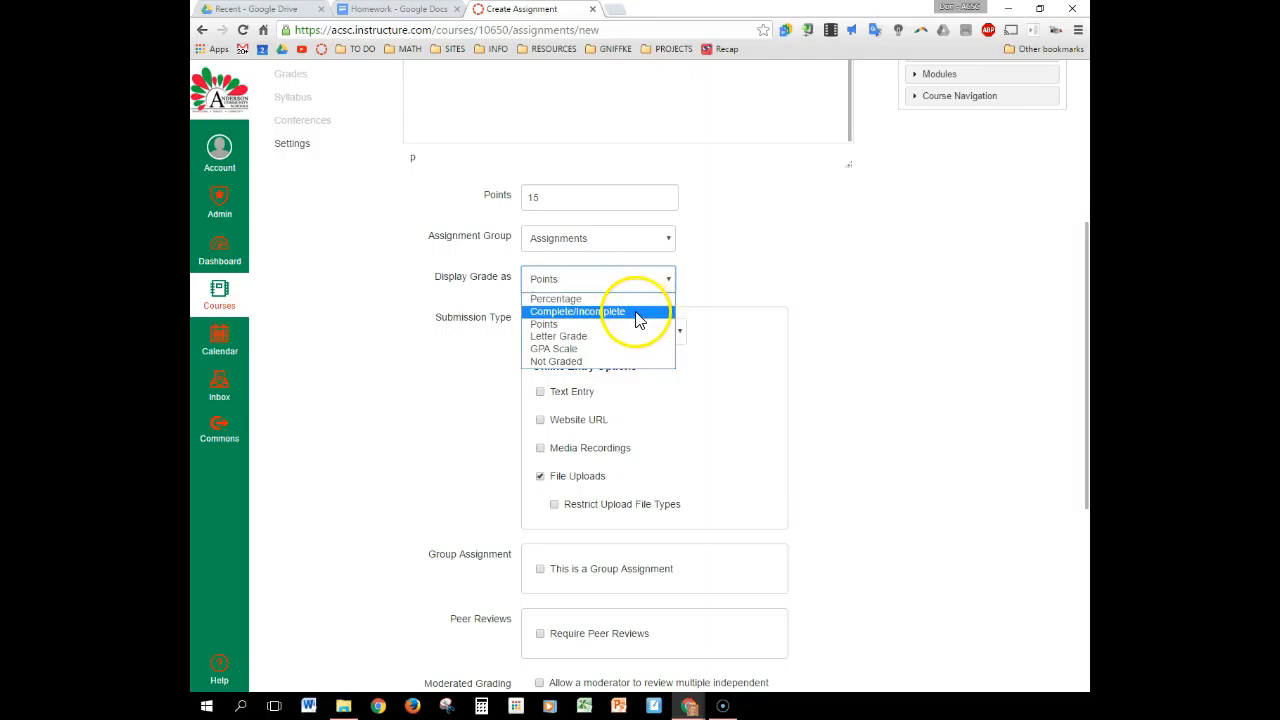
click(755, 297)
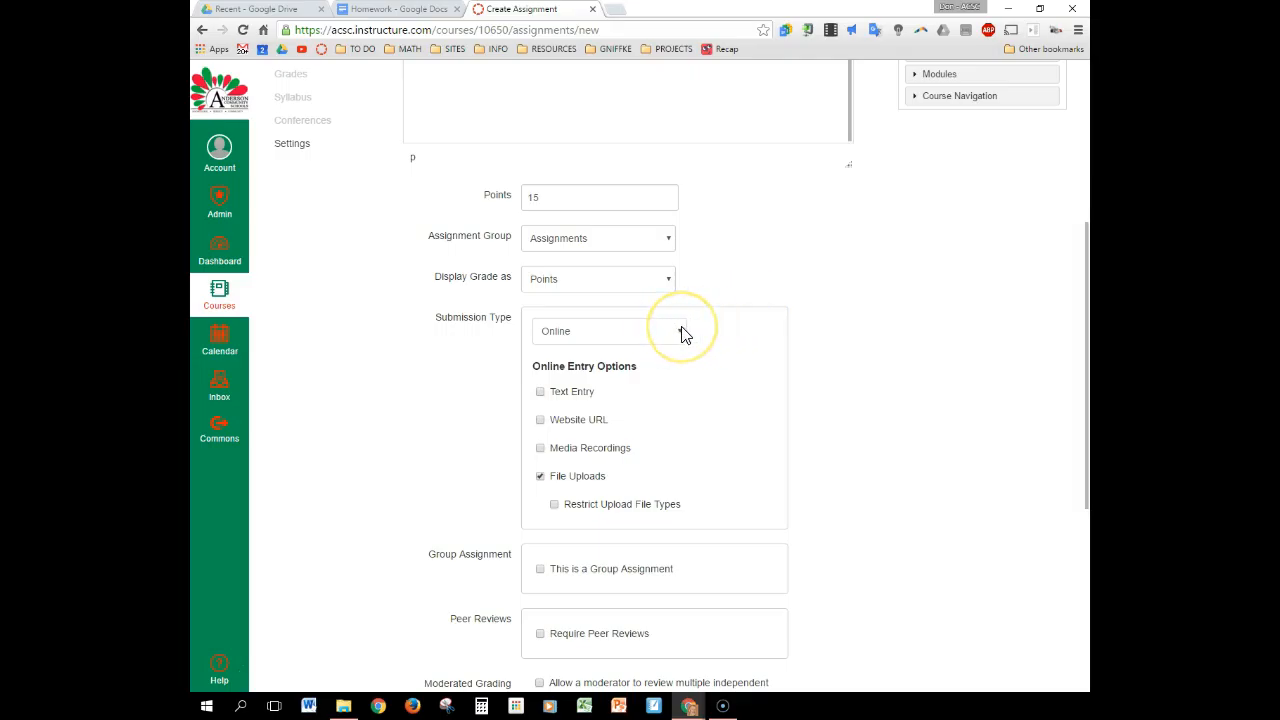
scroll(685, 336, down, 4)
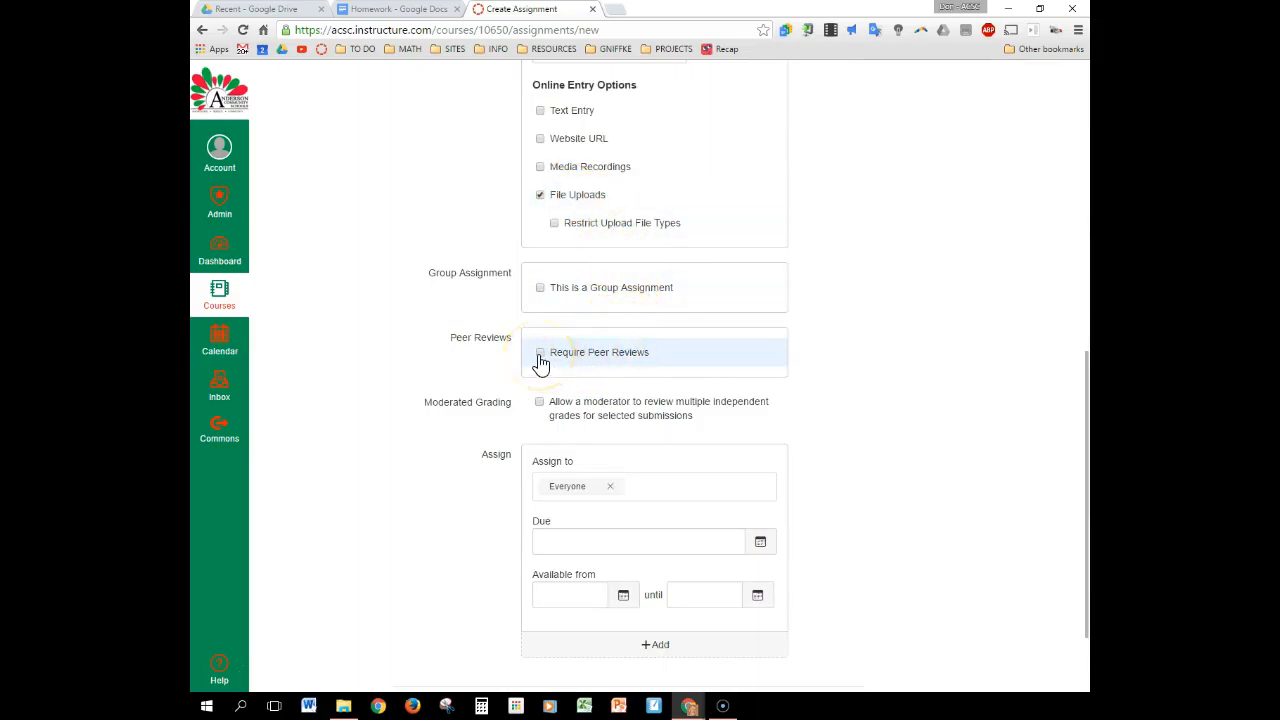
Replace Everyone with a single student as the assignment's recipient.
scroll(651, 410, down, 1)
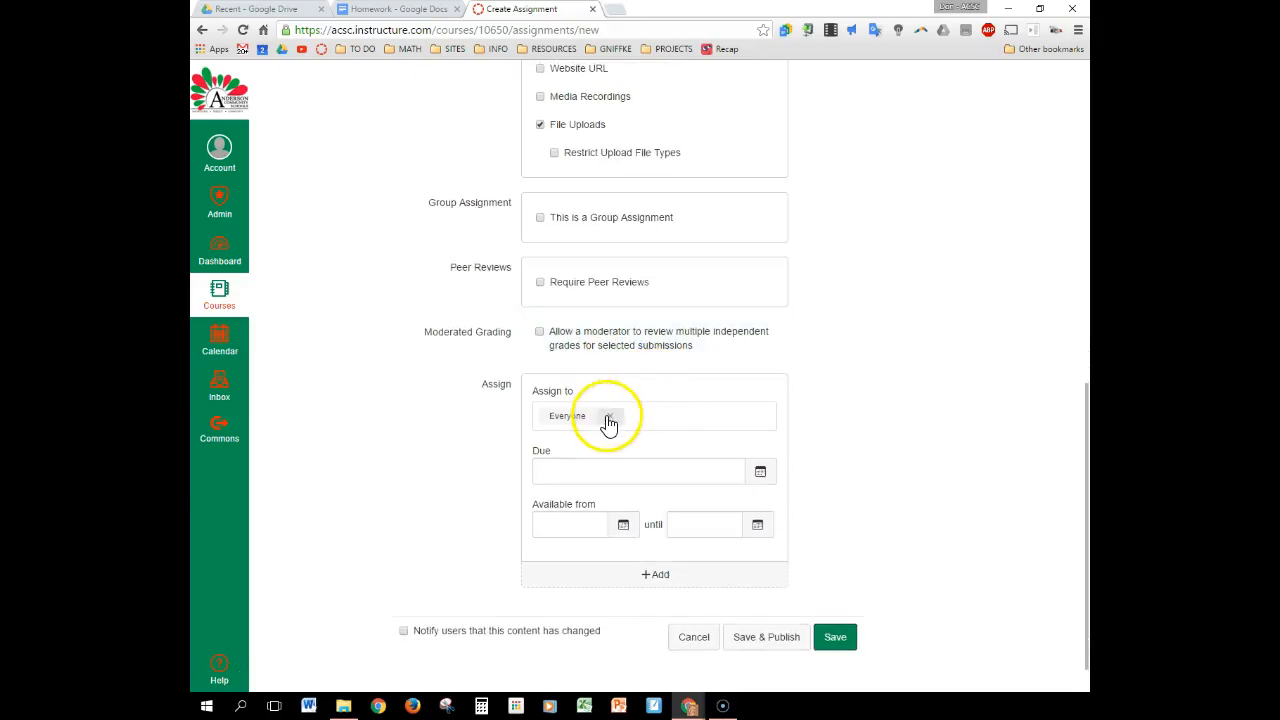
click(609, 418)
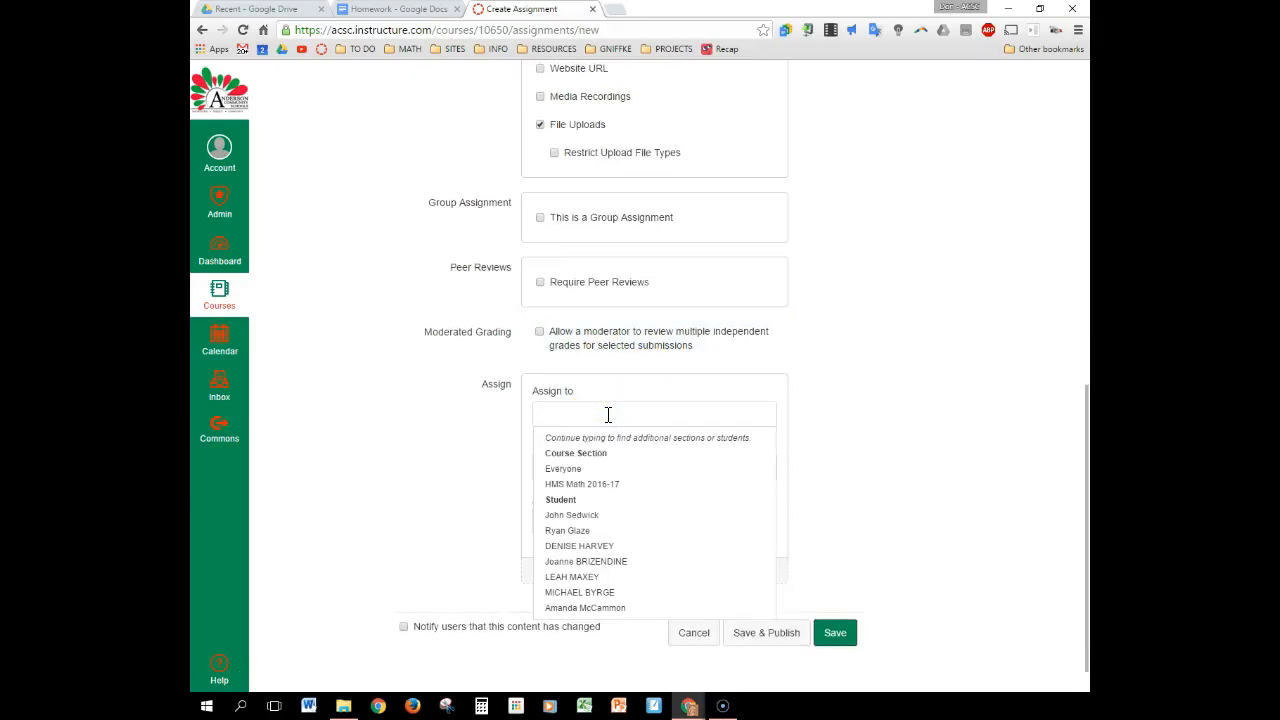
text(don)
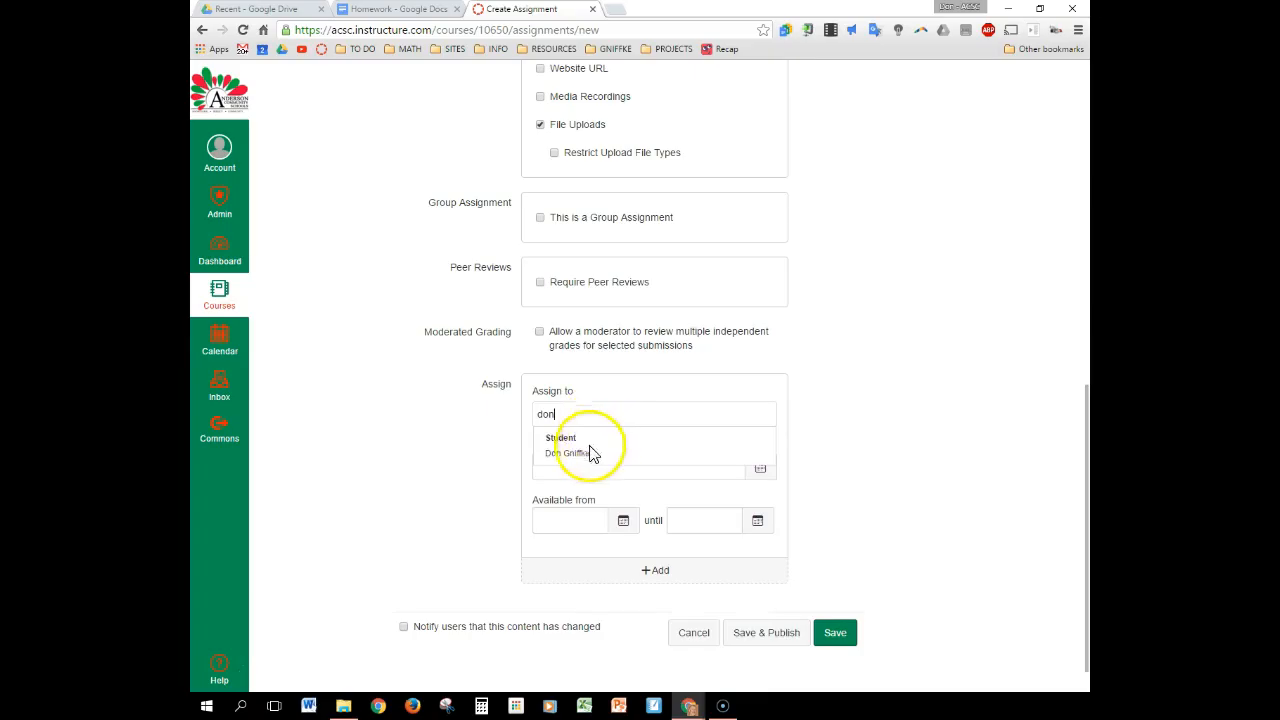
click(586, 452)
Set the assignment's due date to May 4 at 11:59pm.
click(657, 466)
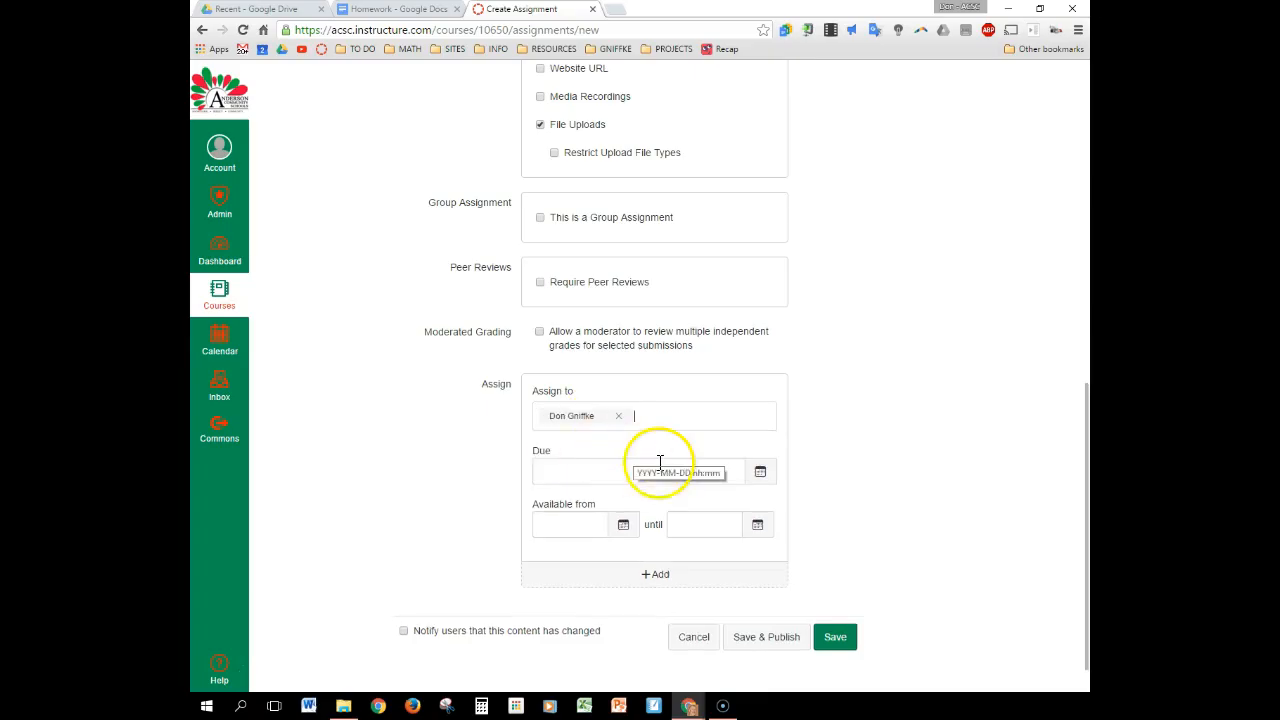
click(737, 471)
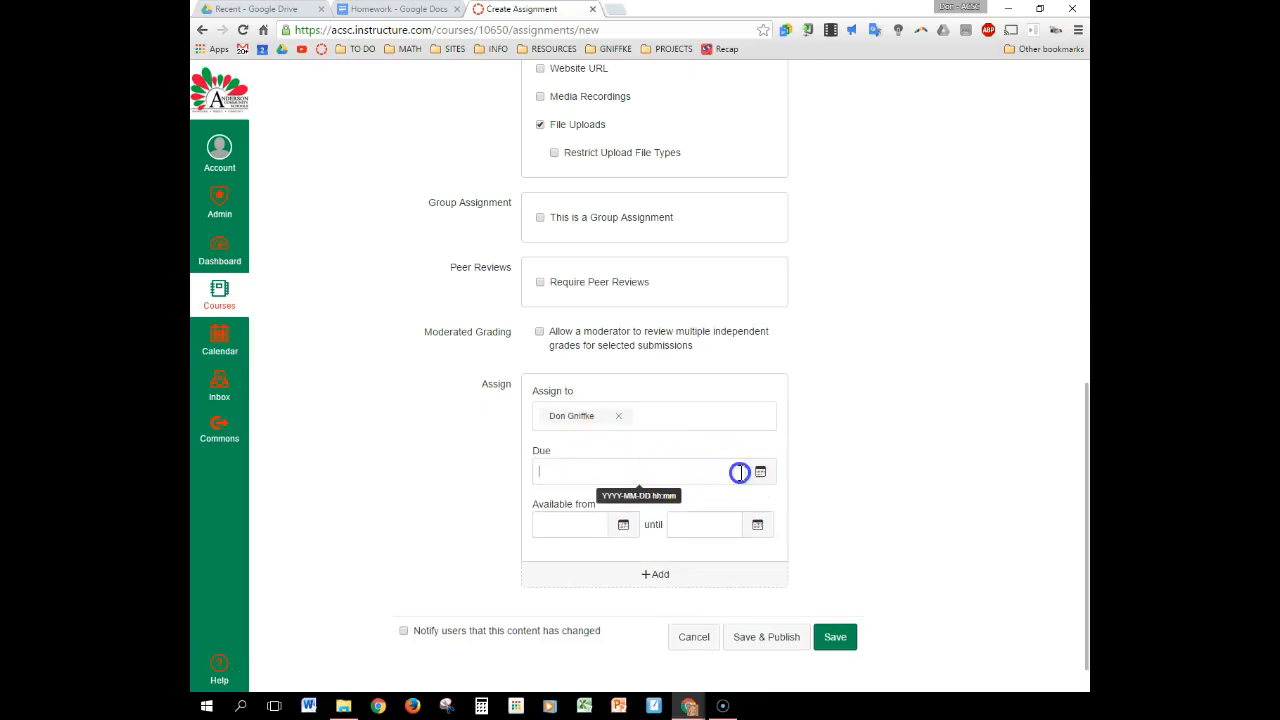
click(760, 473)
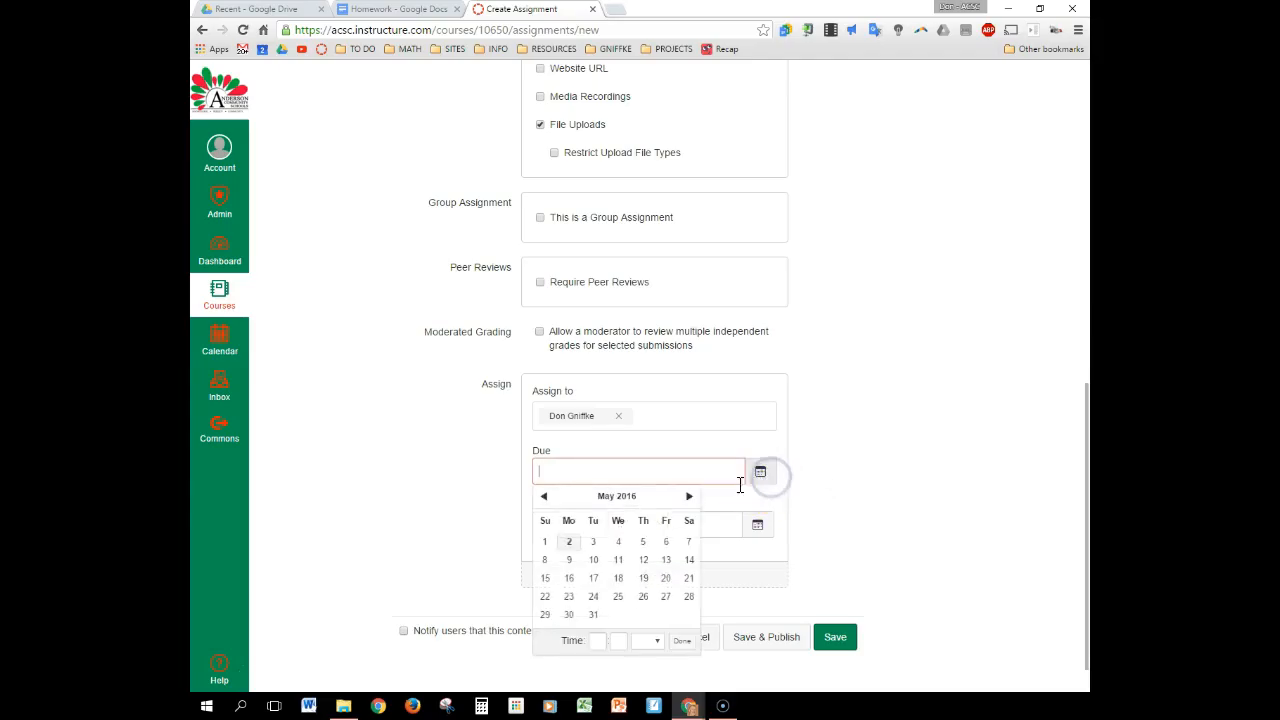
click(618, 541)
click(760, 473)
click(762, 472)
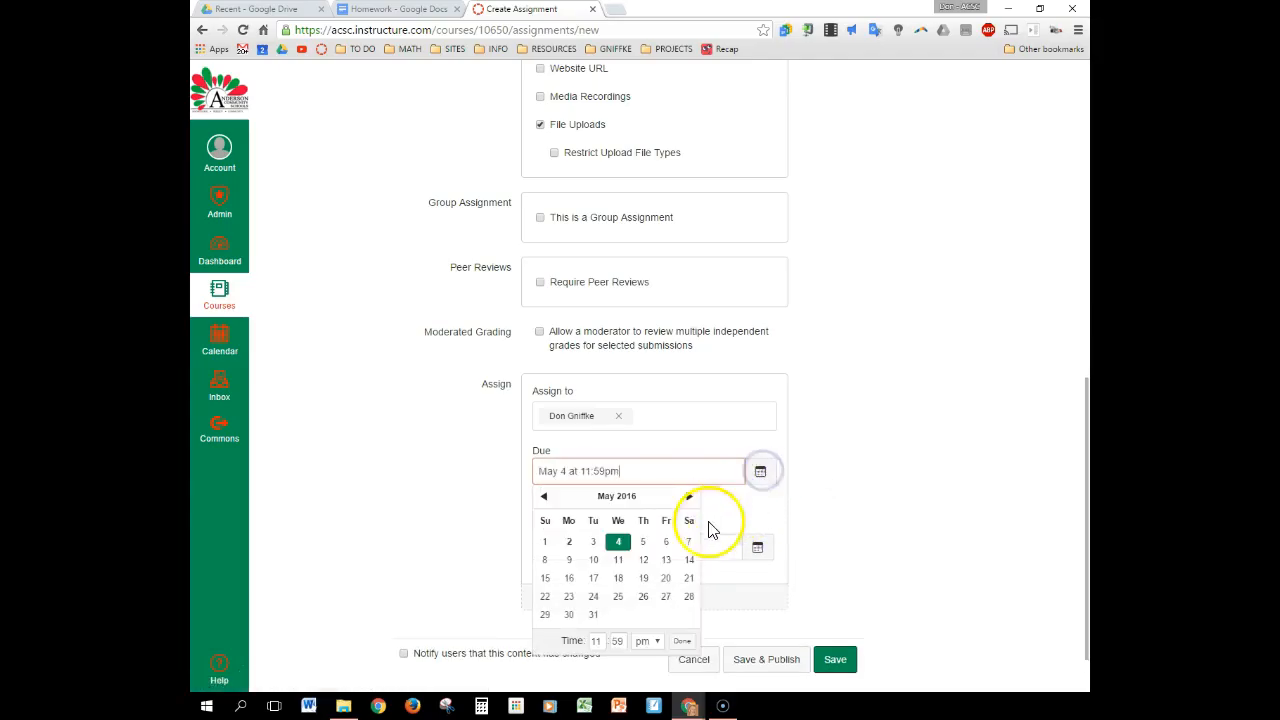
click(757, 550)
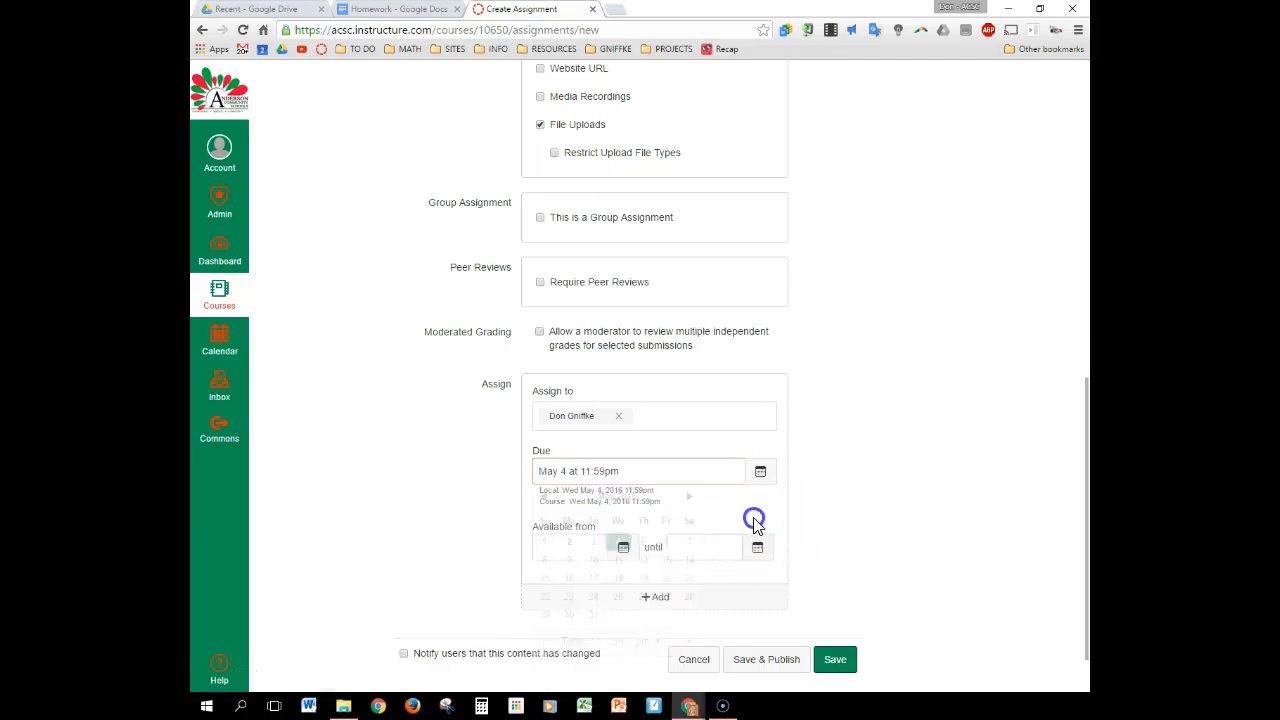
Make the assignment available from May 2 until May 6, 2016.
click(623, 548)
click(569, 420)
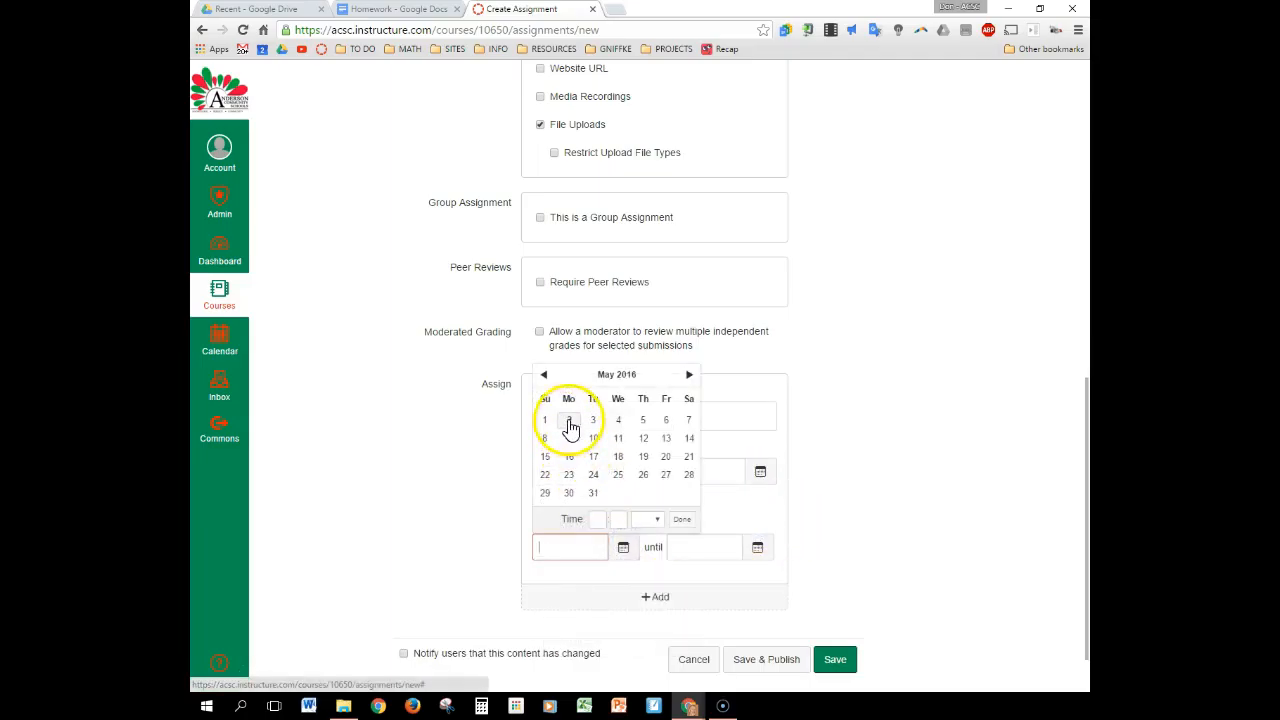
click(756, 549)
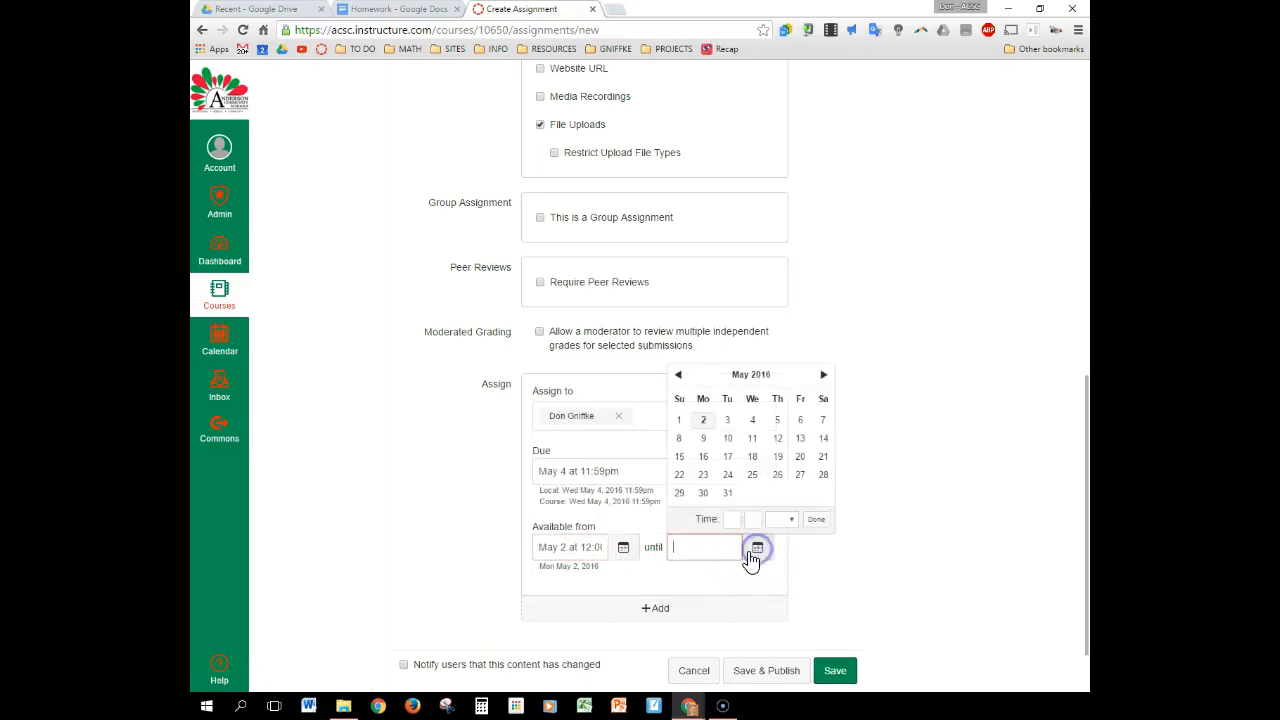
click(800, 419)
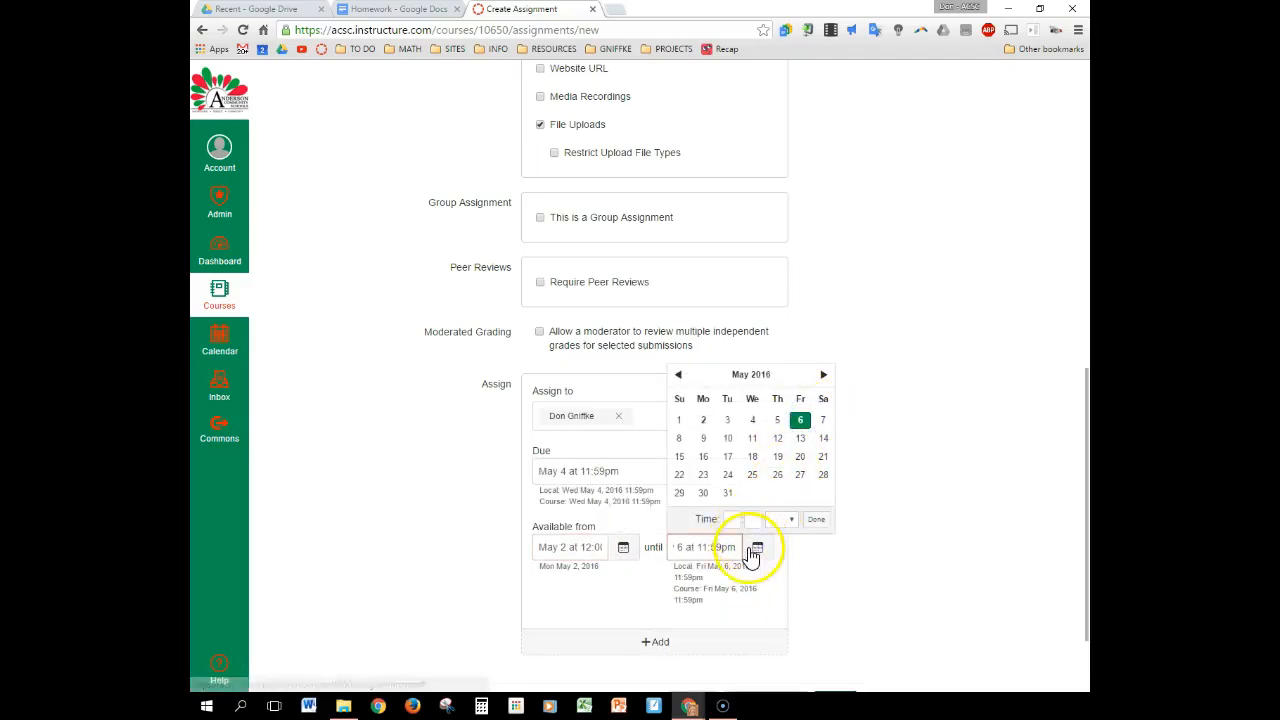
Save and publish the assignment, continuing without assigning it to the HMS Math 2016-17 section.
click(906, 580)
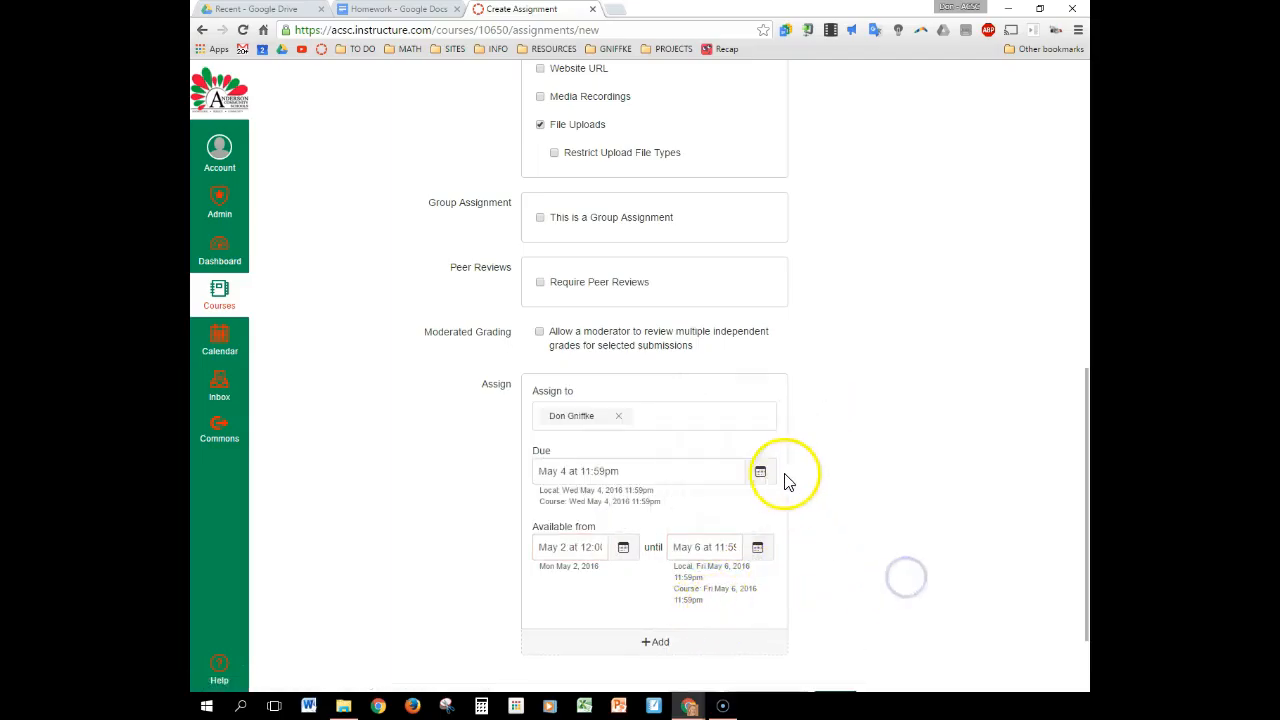
scroll(788, 470, down, 2)
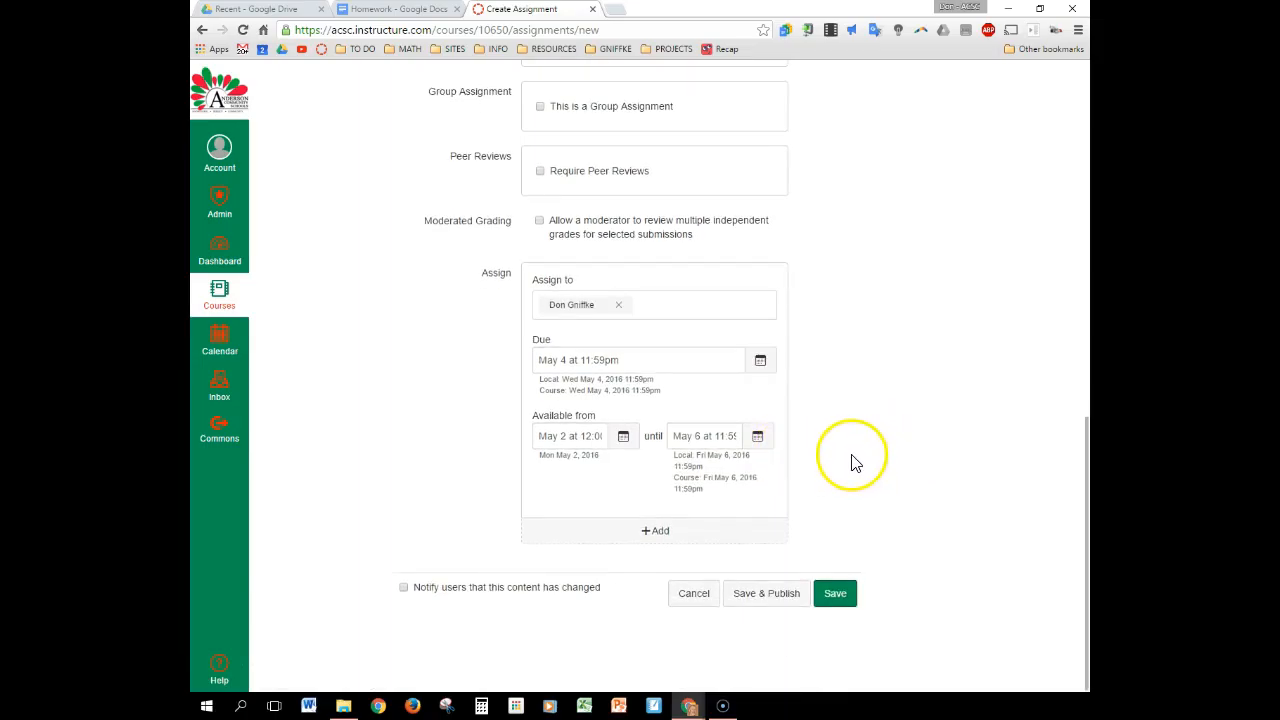
click(753, 595)
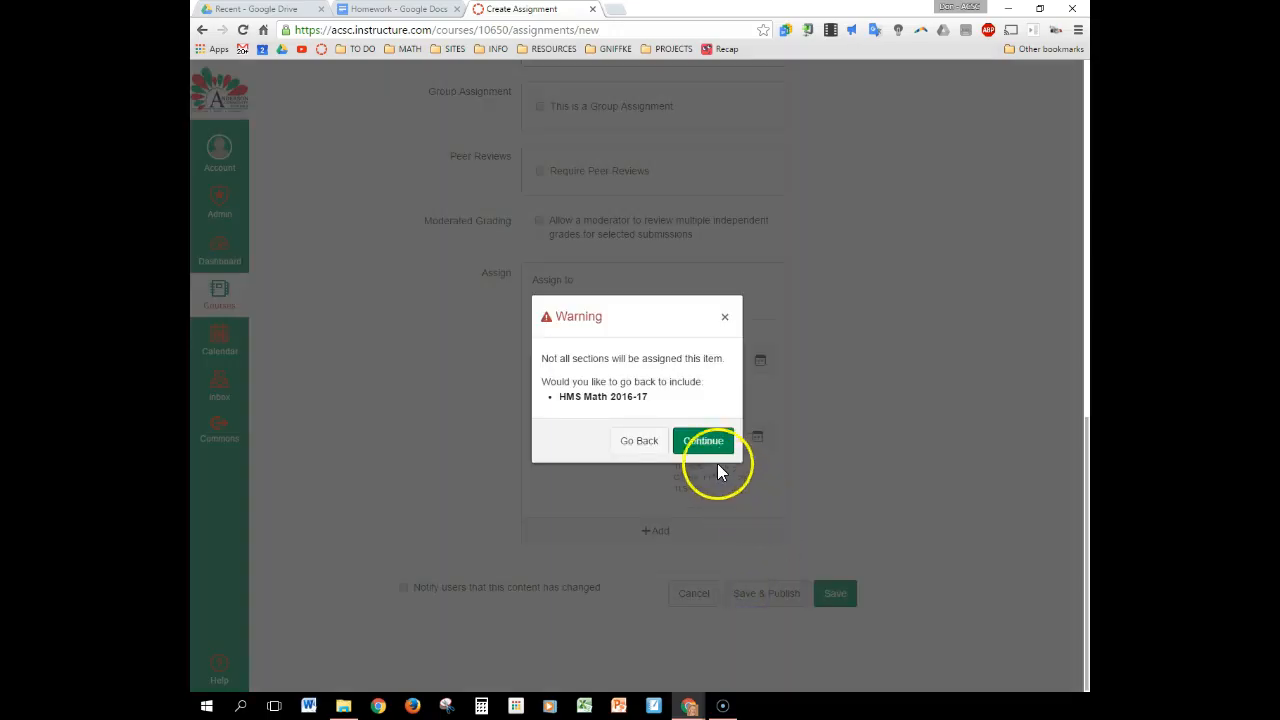
click(697, 443)
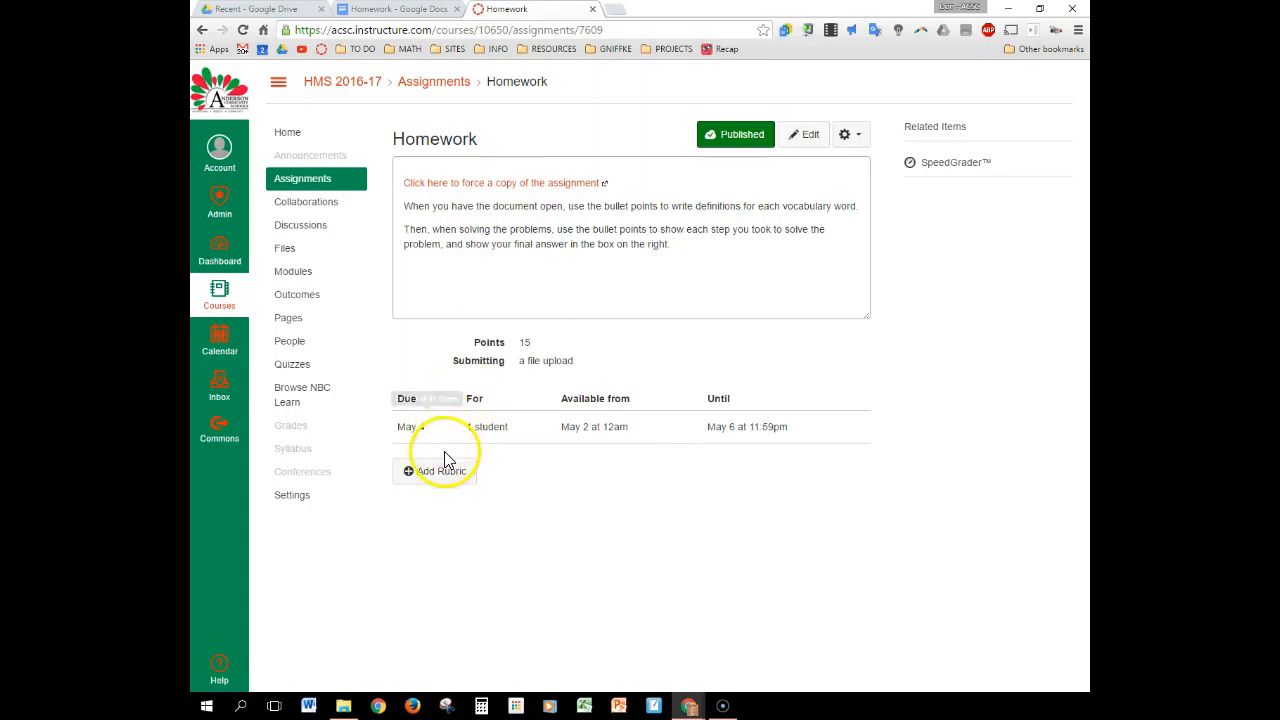
click(424, 478)
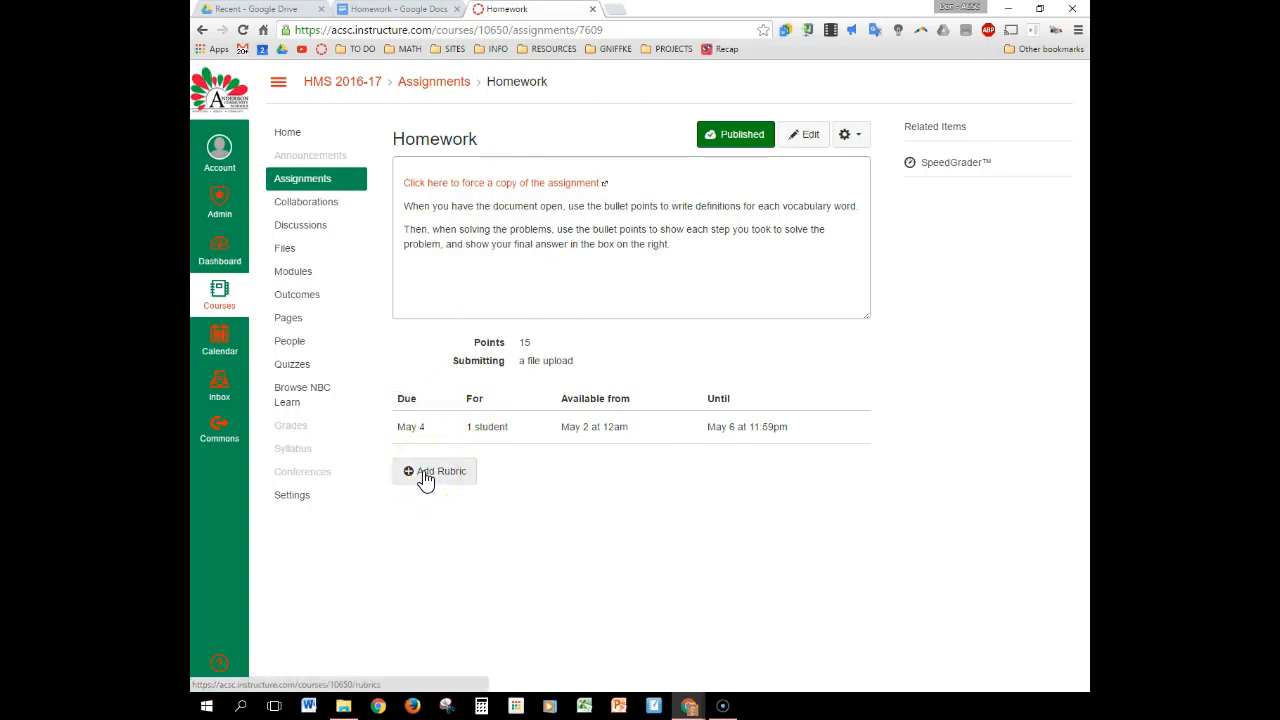
click(420, 479)
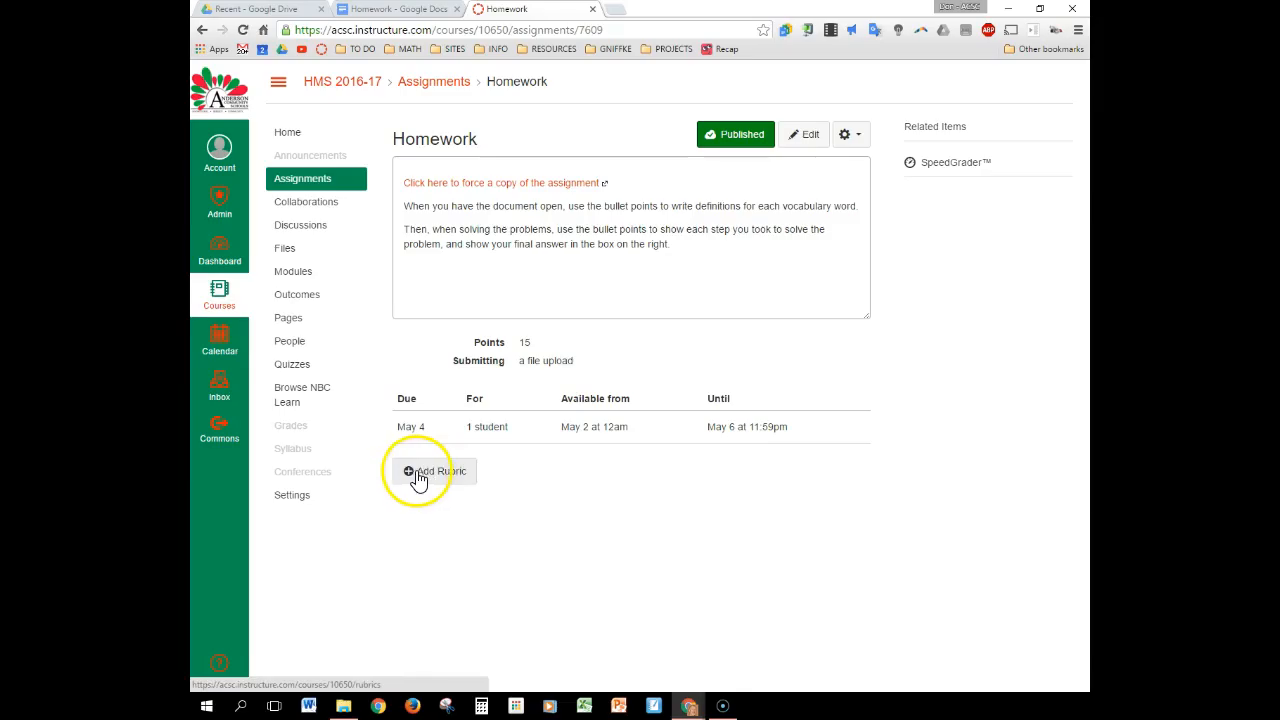